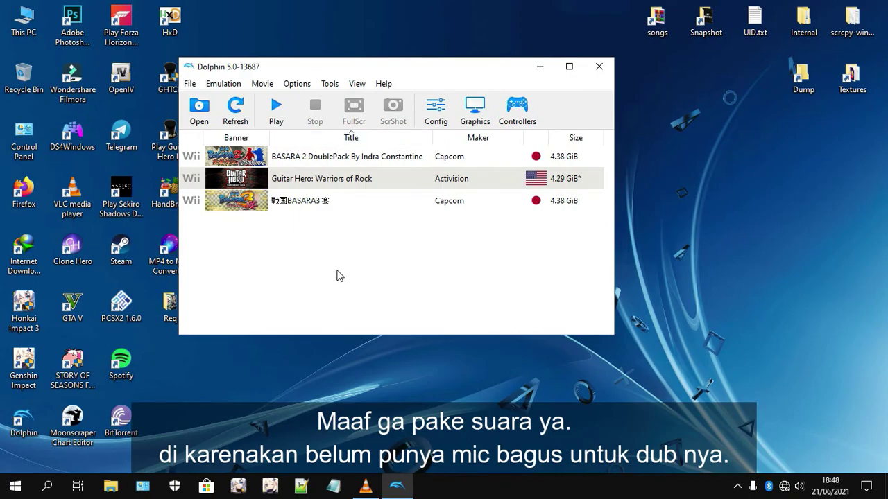
# Step: Select the 戦国BASARA3 宴 game in the game list
pyautogui.click(323, 205)
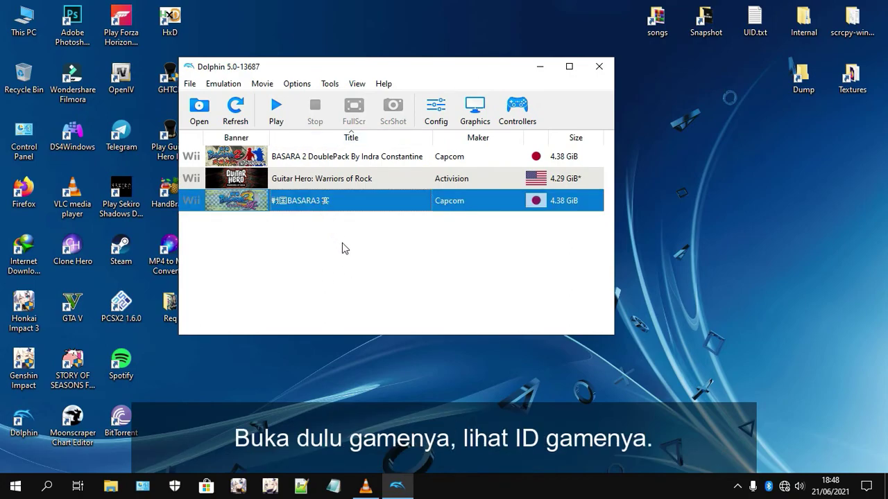
pyautogui.click(342, 248)
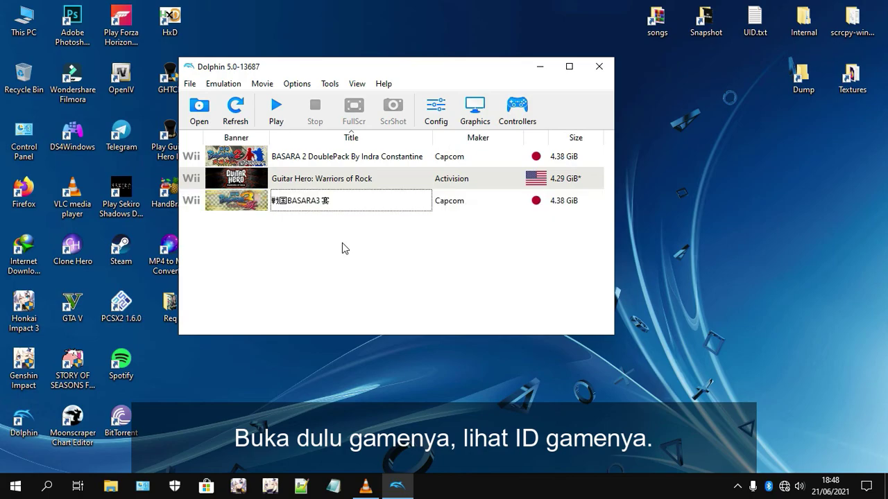
pyautogui.click(350, 202)
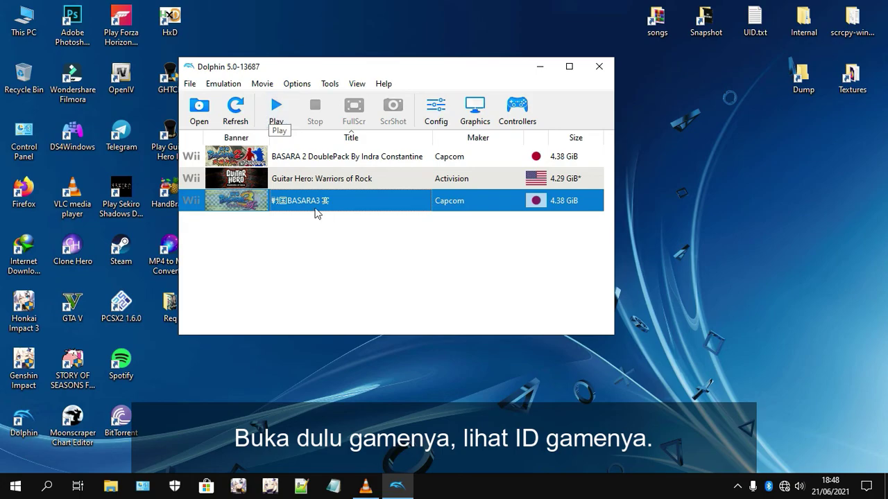
# Step: Set the emulated CPU clock override to 51 % (250 MHz) in the advanced emulator settings
pyautogui.click(435, 111)
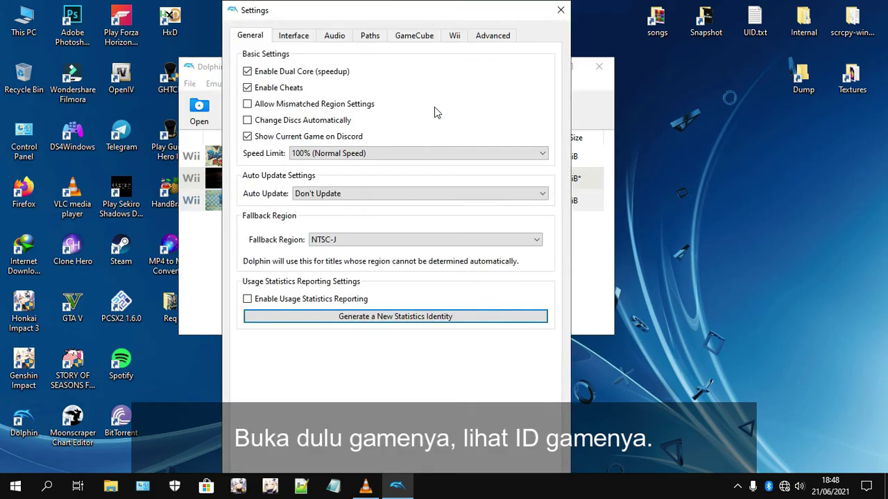
pyautogui.click(490, 35)
pyautogui.moveTo(378, 144); pyautogui.dragTo(367, 142)
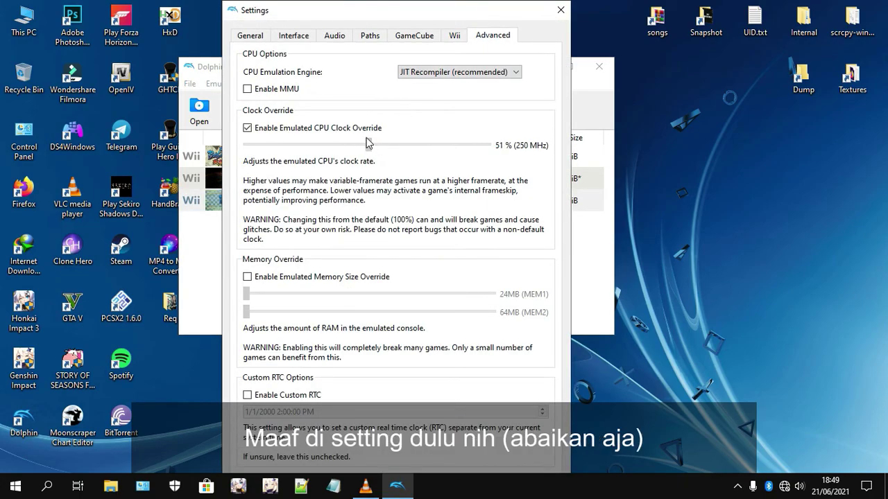
pyautogui.click(560, 10)
# Step: Change the graphics backend to Direct3D 11
pyautogui.click(476, 109)
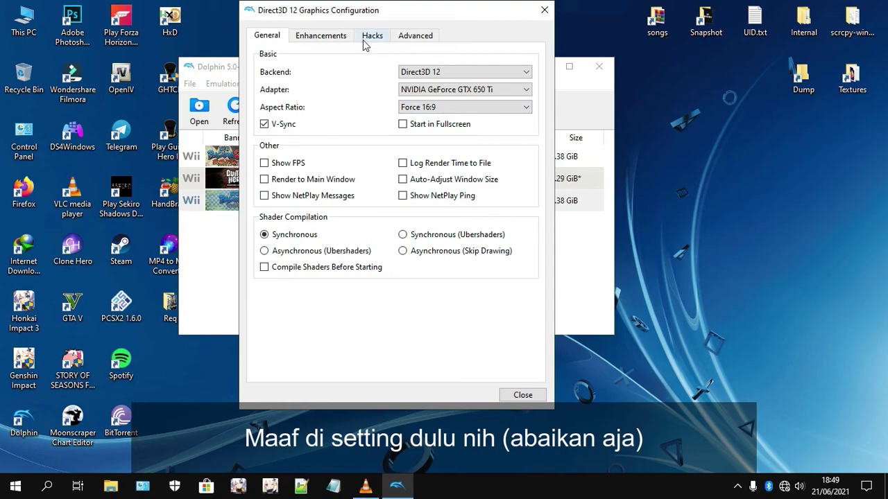
pyautogui.click(423, 72)
pyautogui.click(409, 90)
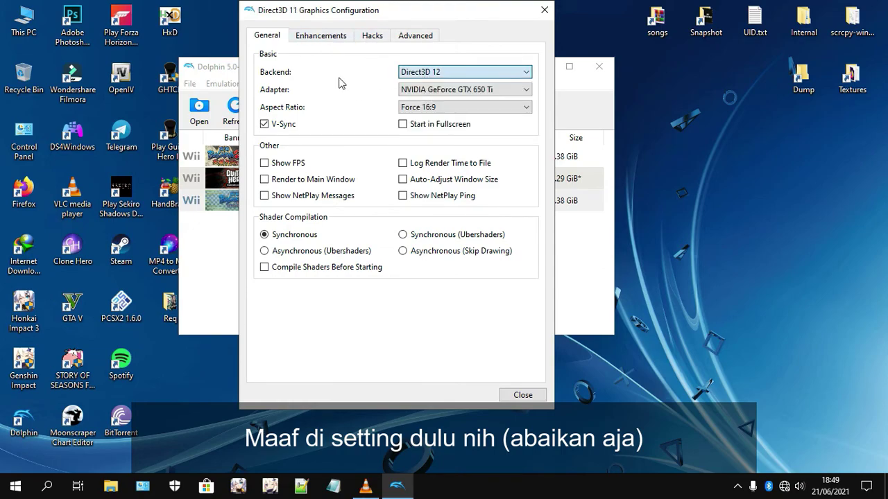
# Step: Set anti-aliasing to None in the graphics enhancements and look over the advanced graphics options
pyautogui.click(323, 36)
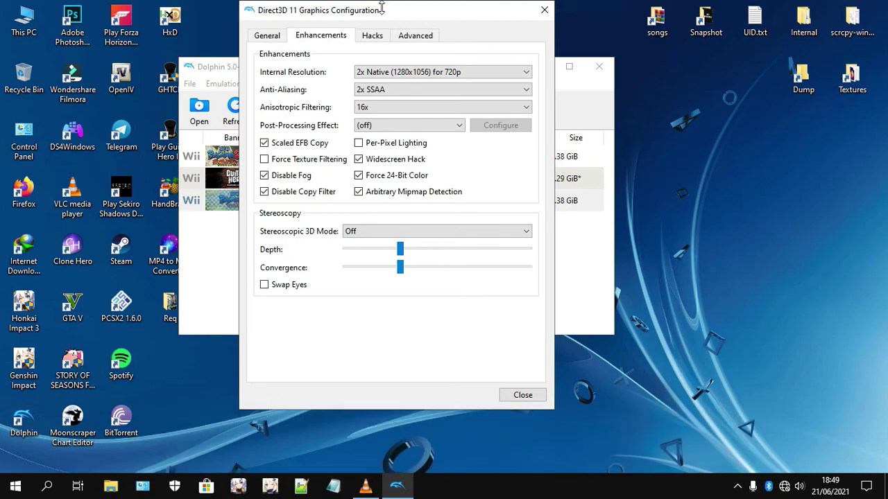
pyautogui.click(390, 89)
pyautogui.click(388, 100)
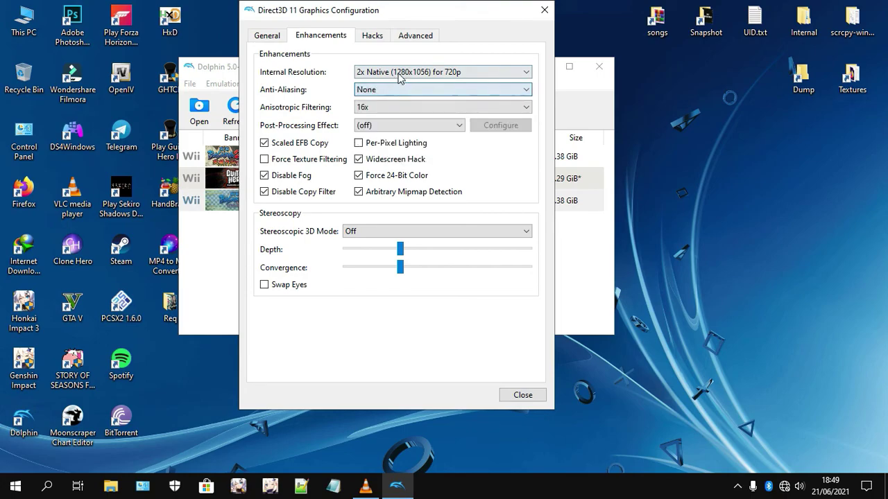
pyautogui.click(406, 35)
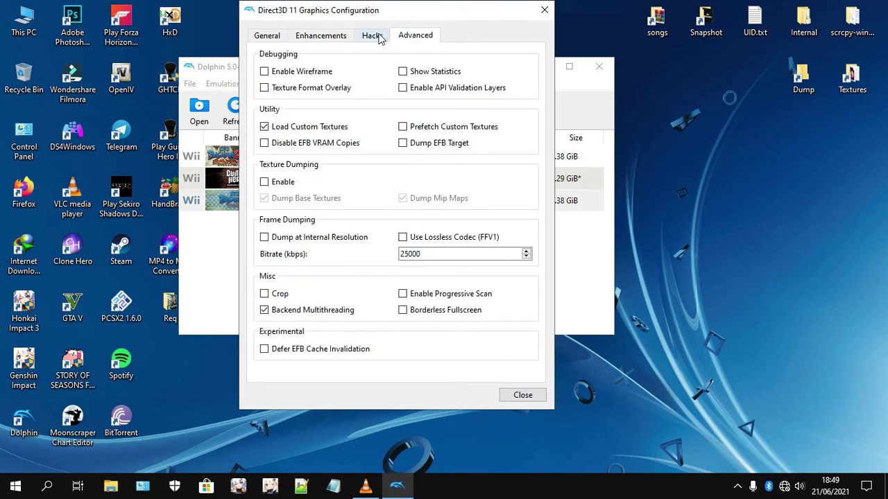
pyautogui.click(544, 10)
# Step: Configure emulated Wii Remote 1 to use the Classic Controller extension
pyautogui.click(531, 113)
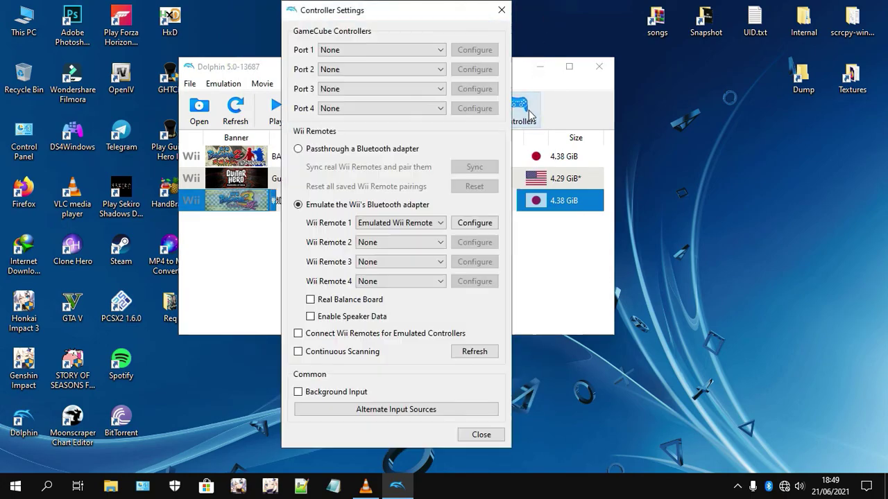
pyautogui.click(482, 223)
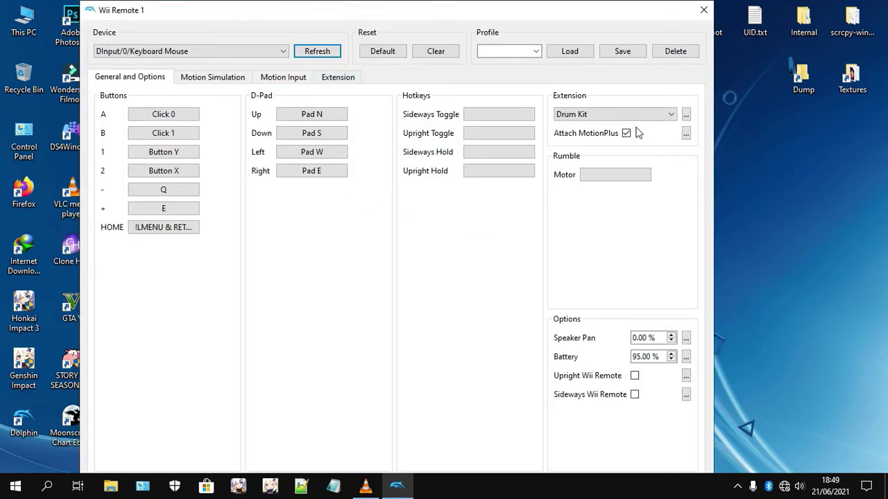
pyautogui.click(635, 115)
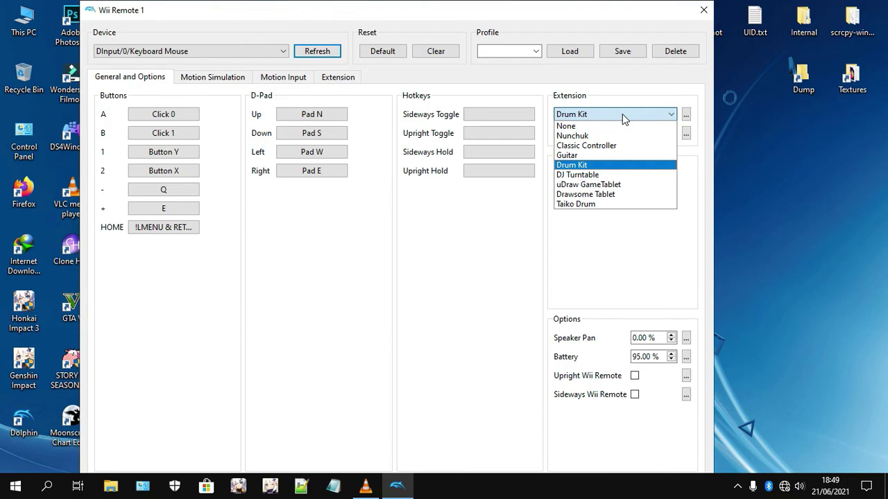
pyautogui.click(622, 113)
pyautogui.click(623, 117)
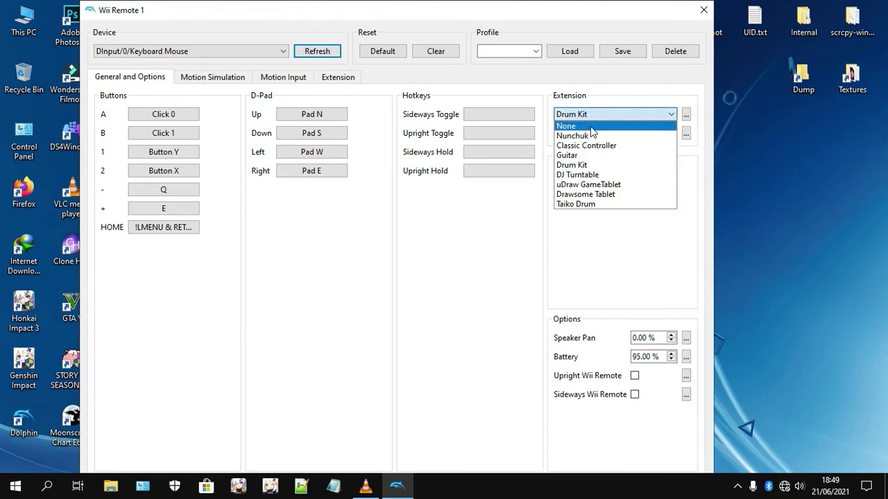
pyautogui.click(594, 128)
pyautogui.click(594, 116)
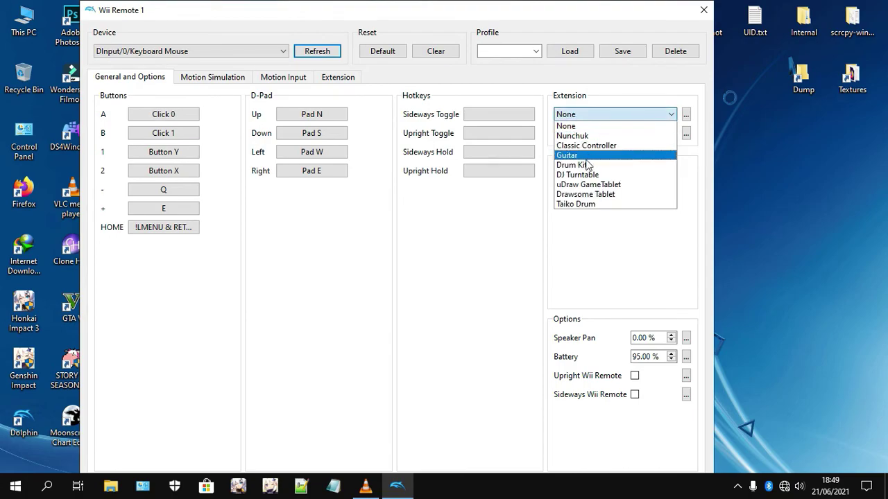
pyautogui.click(590, 145)
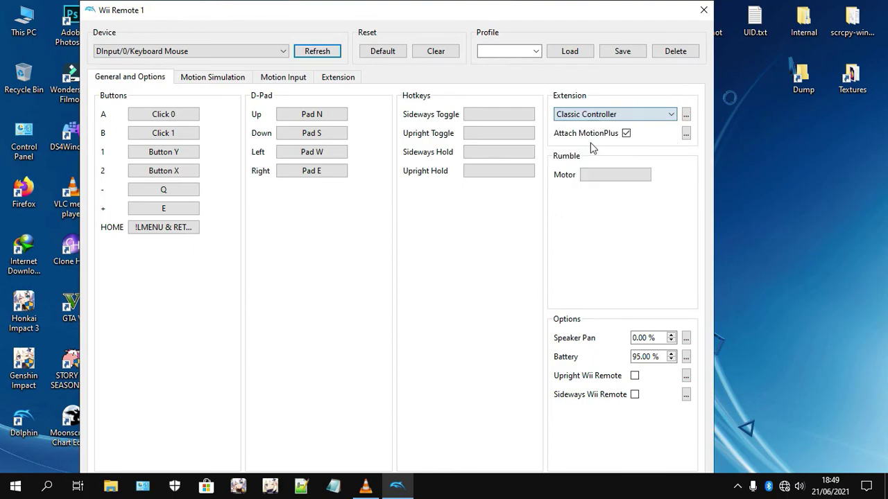
# Step: Check the available input devices for Wii Remote 1 and start DS4Windows, leaving it minimized
pyautogui.click(229, 54)
pyautogui.click(218, 72)
pyautogui.click(222, 54)
pyautogui.click(226, 63)
pyautogui.click(61, 136)
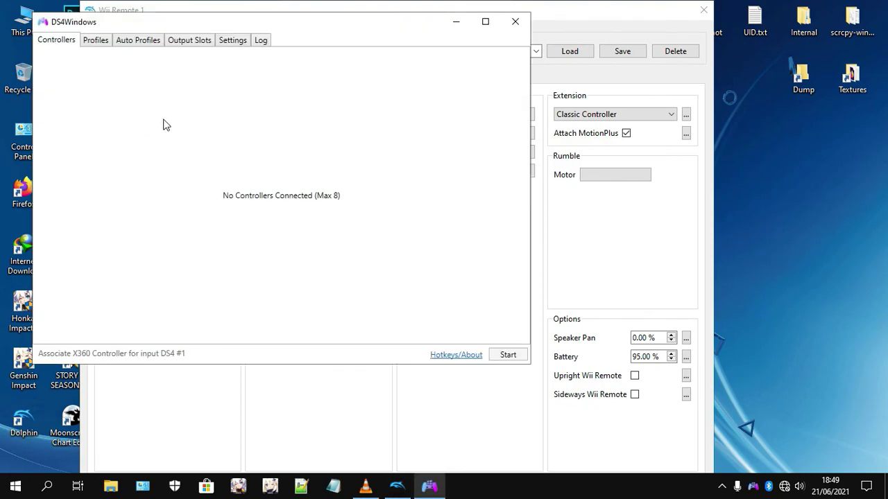
pyautogui.click(457, 23)
# Step: Set the Wii Remote 1 device to XInput/0/Gamepad and close the controller settings
pyautogui.click(281, 51)
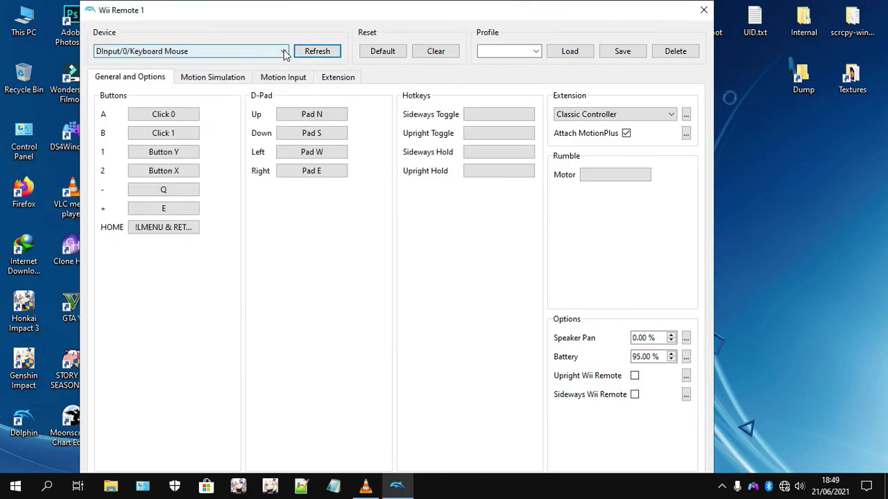
pyautogui.click(217, 81)
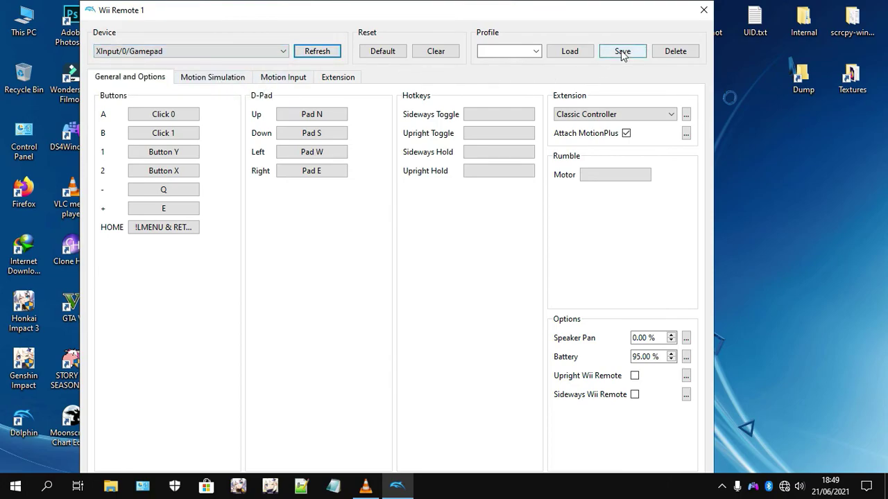
pyautogui.click(703, 10)
pyautogui.click(504, 14)
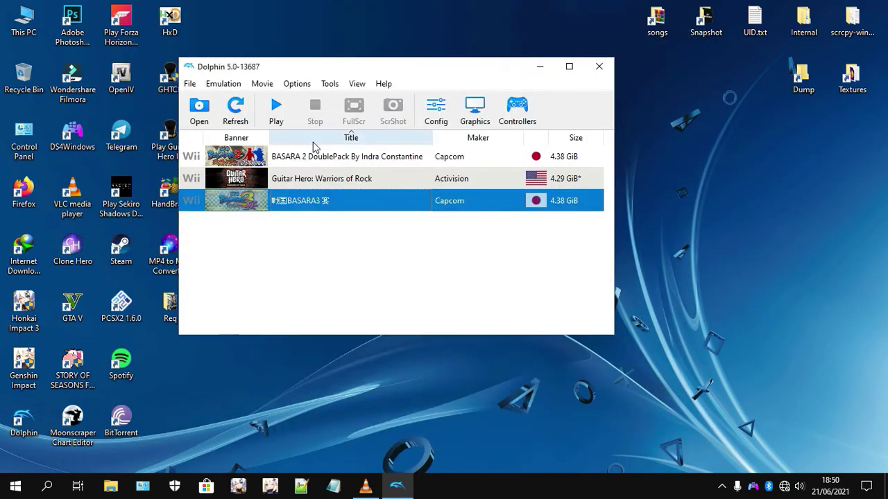
# Step: Start the selected 戦国BASARA3 宴 game and read its game ID in the window title
pyautogui.click(275, 109)
pyautogui.moveTo(469, 23); pyautogui.dragTo(428, 22)
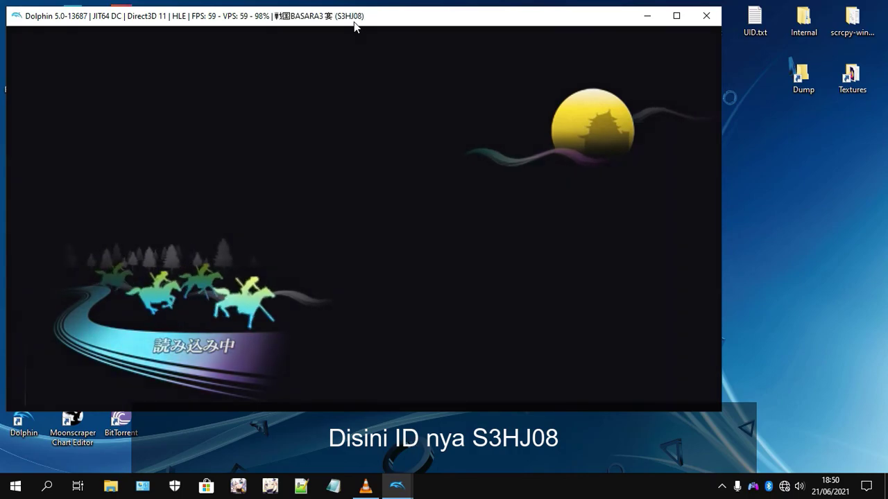
pyautogui.moveTo(424, 20); pyautogui.dragTo(443, 25)
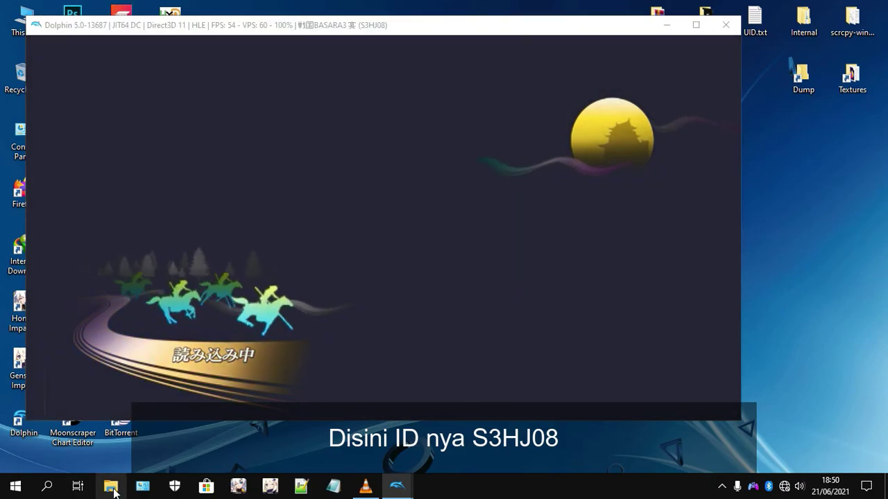
# Step: Open a File Explorer window over the running game and recheck the game ID in the game's title
pyautogui.press('super+e')
pyautogui.click(496, 31)
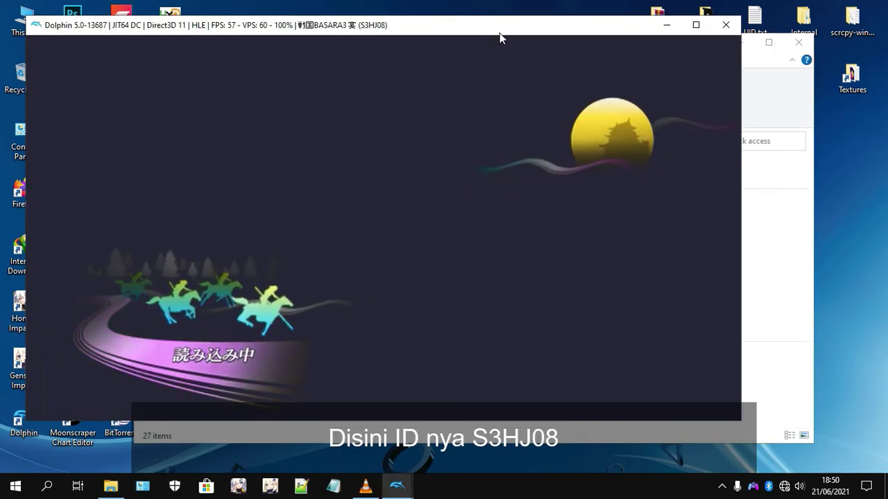
pyautogui.click(794, 225)
pyautogui.moveTo(608, 48); pyautogui.dragTo(642, 30)
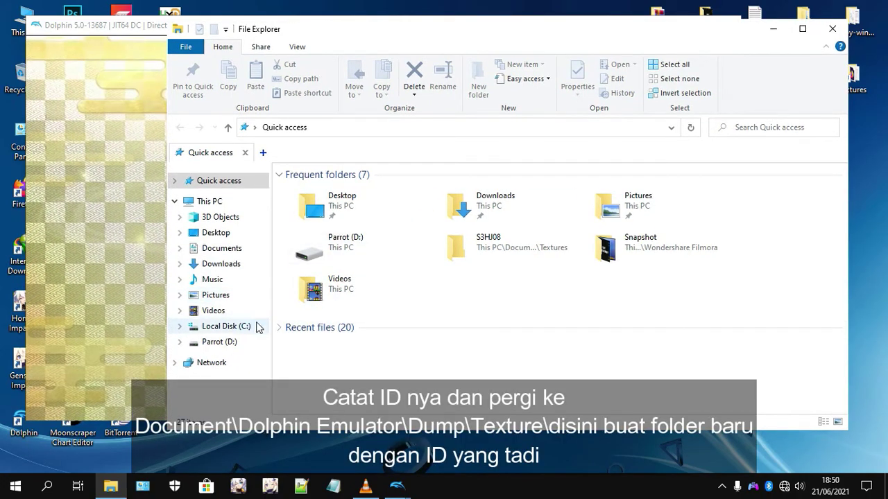
pyautogui.click(133, 29)
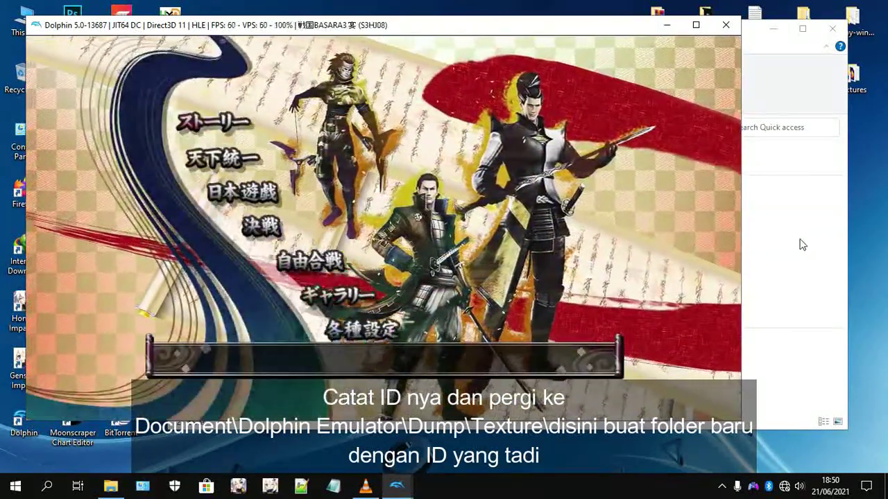
pyautogui.click(808, 249)
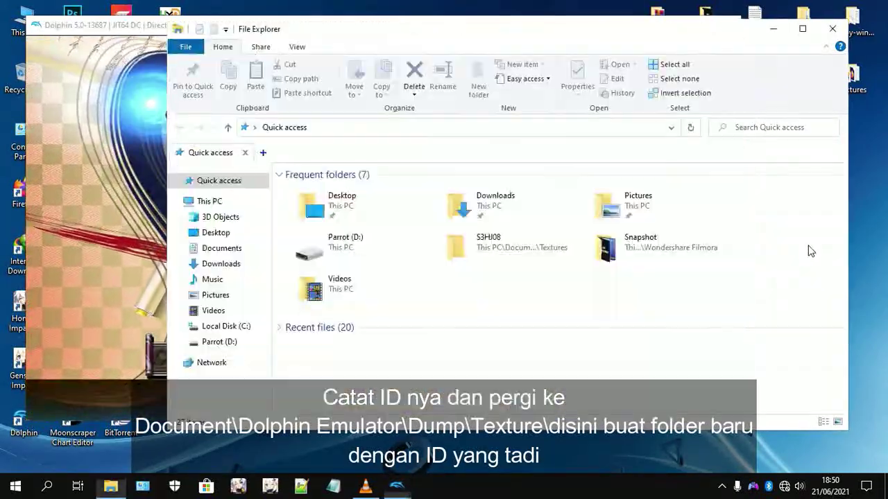
# Step: Browse to the Documents\Dolphin Emulator\Dump\Textures folder
pyautogui.click(240, 249)
pyautogui.scroll(-1, 416, 291)
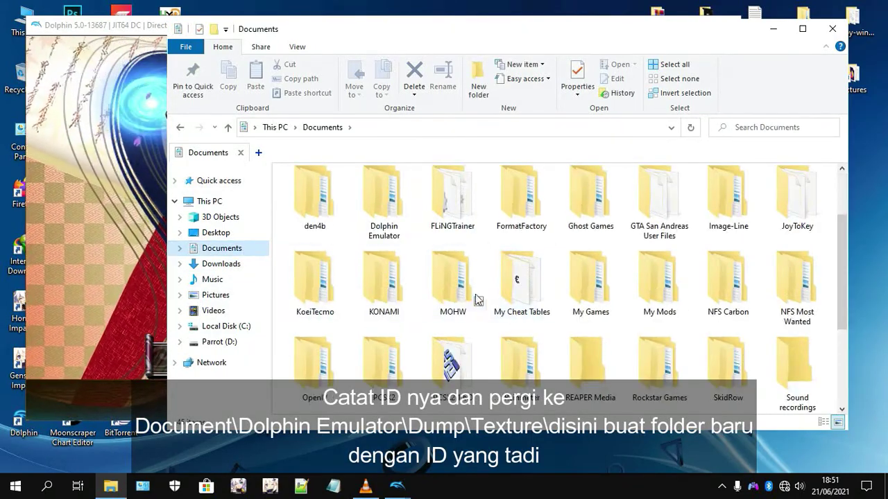
pyautogui.scroll(-1, 447, 304)
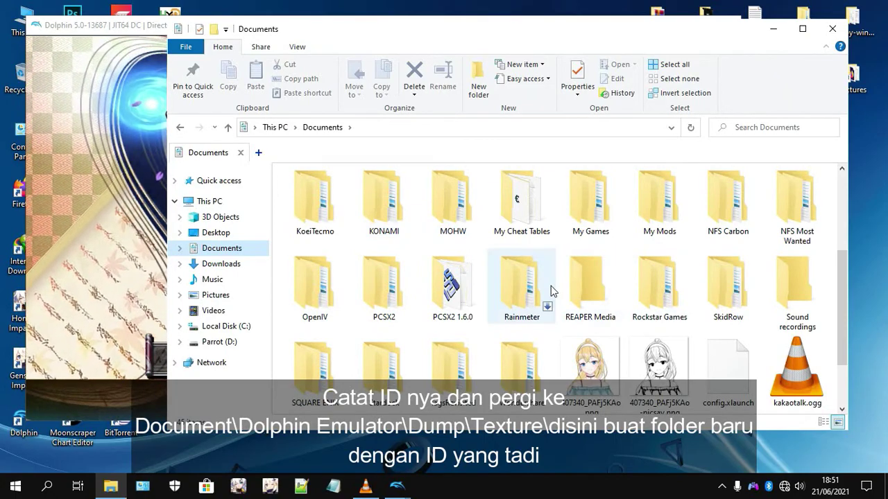
pyautogui.scroll(2, 551, 287)
pyautogui.doubleClick(392, 281)
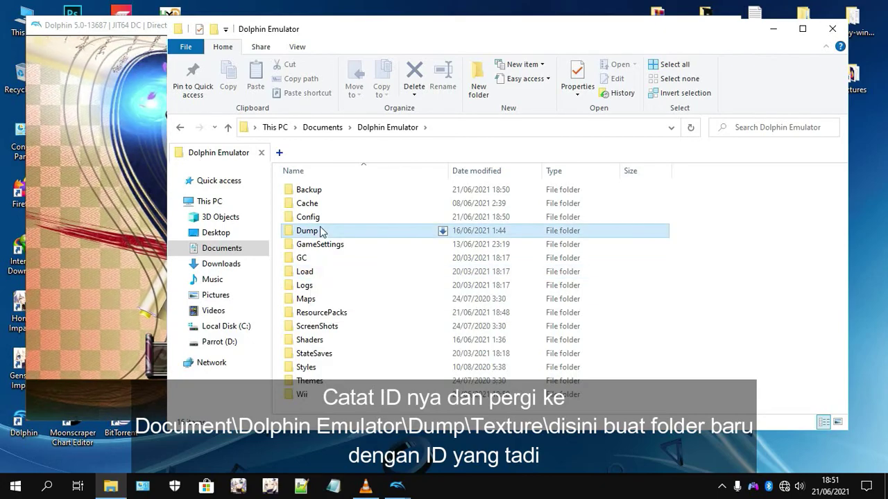
pyautogui.doubleClick(306, 231)
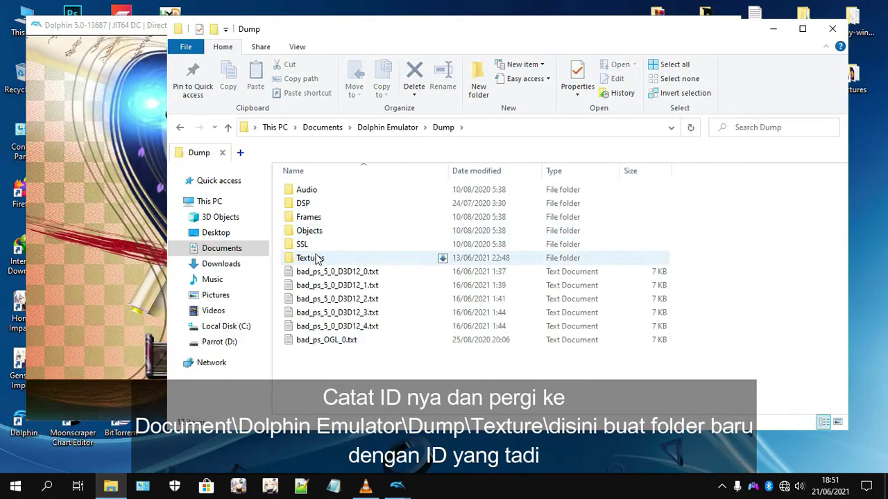
pyautogui.doubleClick(316, 258)
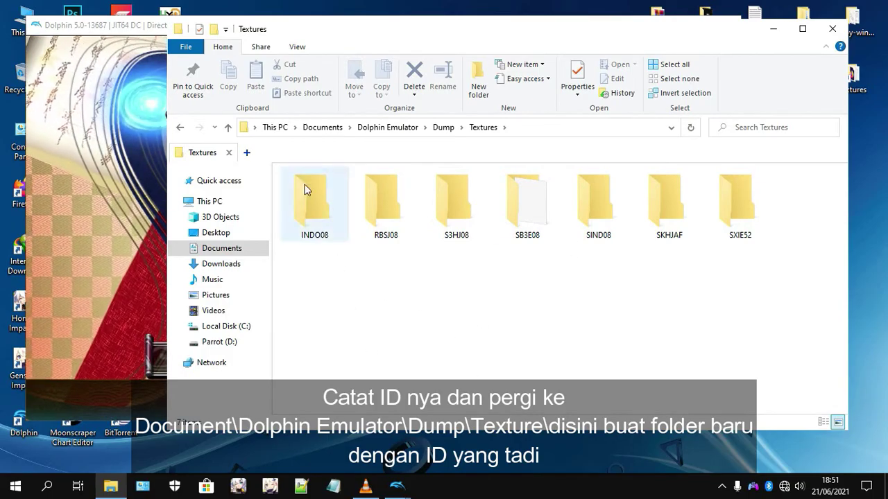
# Step: Compare the texture folder names with the running game's ID and open the S3HJ08 folder
pyautogui.moveTo(478, 34); pyautogui.dragTo(472, 61)
pyautogui.click(369, 28)
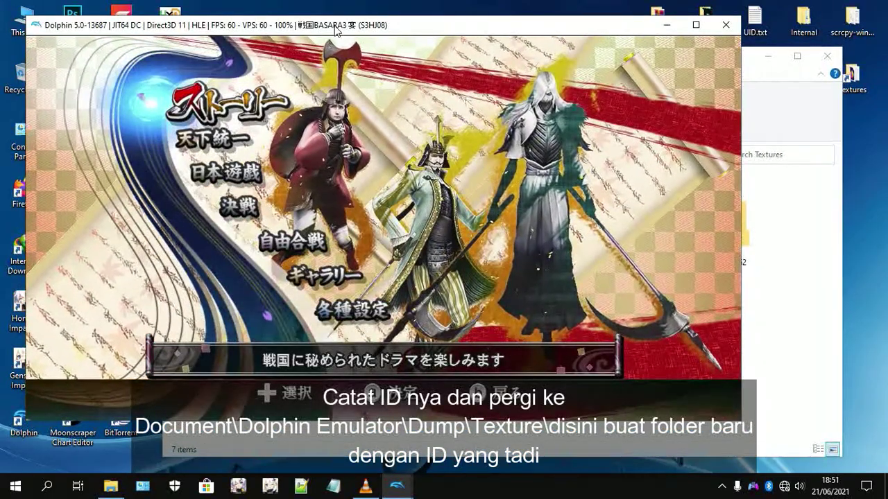
pyautogui.click(763, 330)
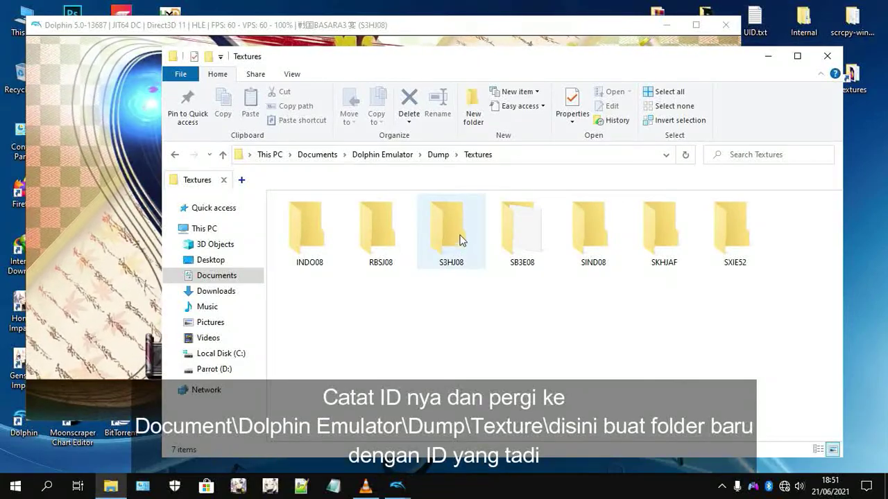
pyautogui.click(442, 226)
pyautogui.doubleClick(454, 223)
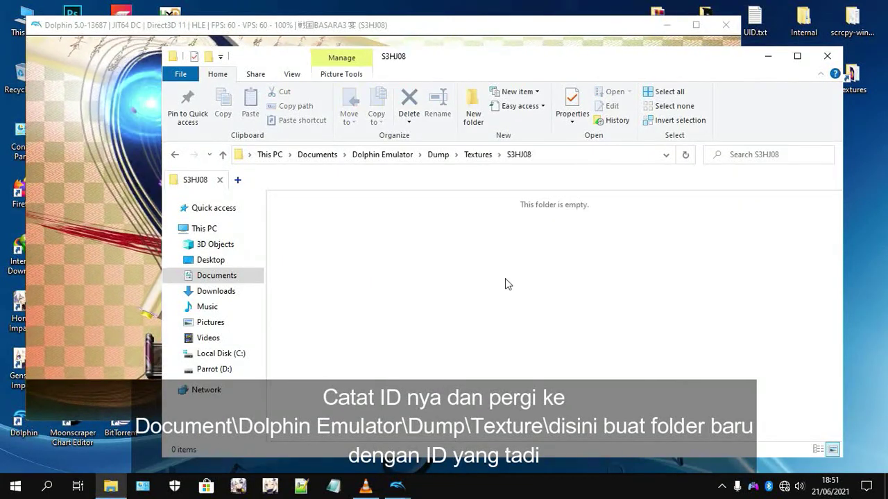
pyautogui.moveTo(569, 55); pyautogui.dragTo(614, 73)
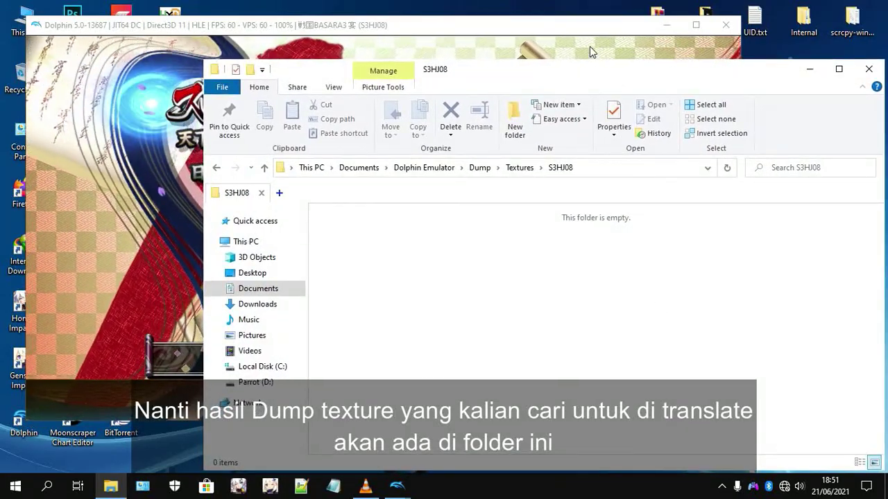
pyautogui.moveTo(399, 263); pyautogui.dragTo(642, 429)
pyautogui.moveTo(435, 250); pyautogui.dragTo(611, 319)
pyautogui.moveTo(428, 246); pyautogui.dragTo(632, 356)
pyautogui.moveTo(436, 291); pyautogui.dragTo(645, 377)
pyautogui.moveTo(395, 244); pyautogui.dragTo(676, 417)
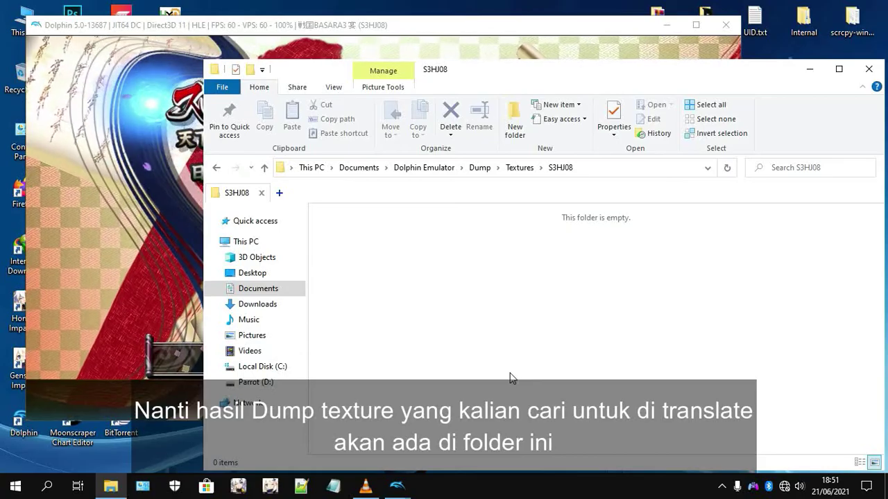
# Step: Uncover the running game and enter the 天下統一 mode from its main menu, returning to the menu from character selection
pyautogui.click(806, 70)
pyautogui.moveTo(291, 30); pyautogui.dragTo(343, 26)
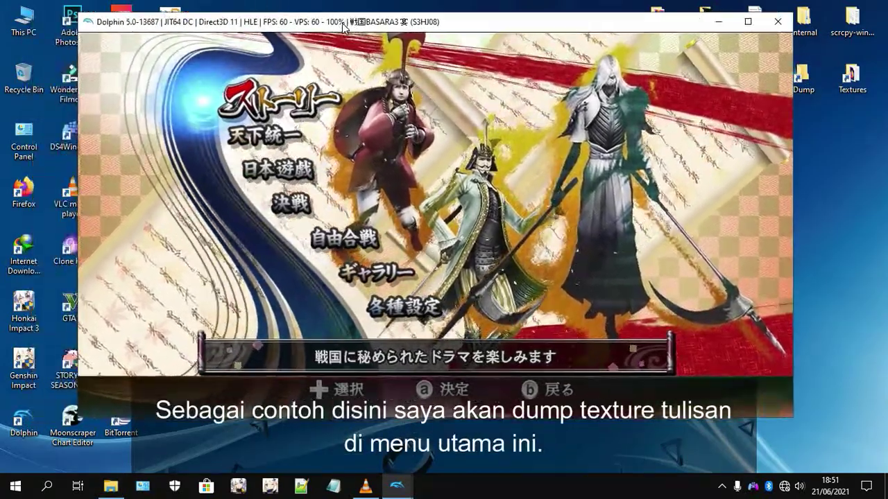
pyautogui.press('Down')
pyautogui.press('Down')
pyautogui.press('Down')
pyautogui.press('Up')
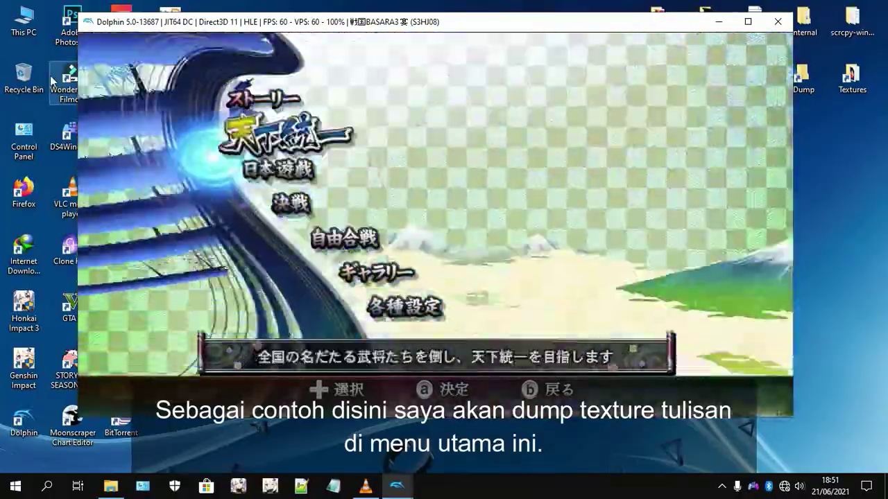
pyautogui.press('Up')
pyautogui.press('Return')
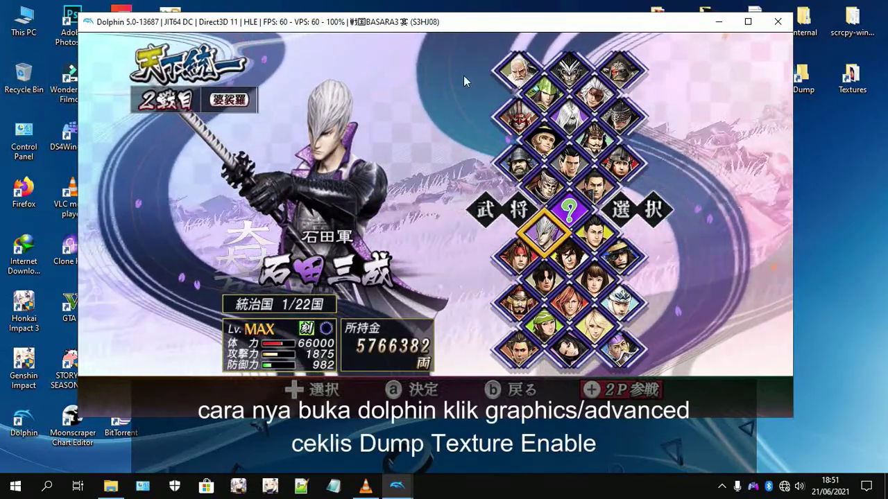
pyautogui.click(158, 113)
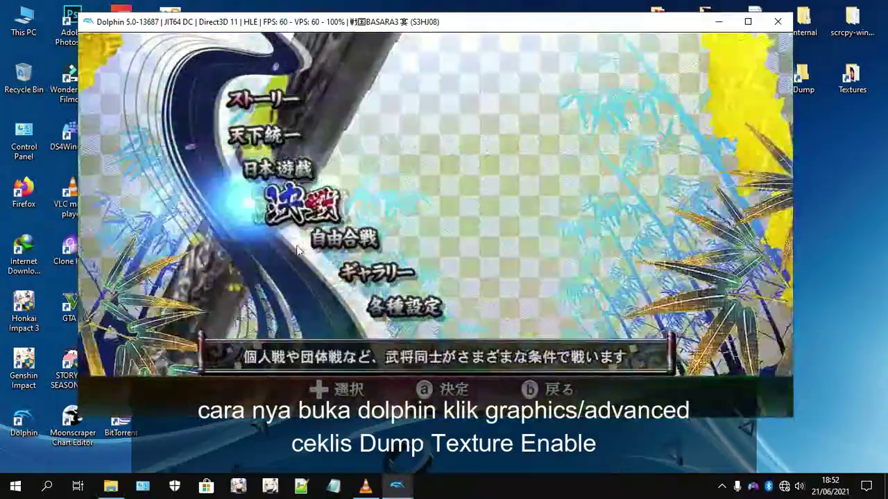
# Step: Cycle repeatedly through the game's main menu entries, from ストーリー to 各種設定, to examine the menu texts whose textures are wanted
pyautogui.press('Down')
pyautogui.press('Down')
pyautogui.press('Up')
pyautogui.press('Up')
pyautogui.press('Up')
pyautogui.press('Up')
pyautogui.press('Up')
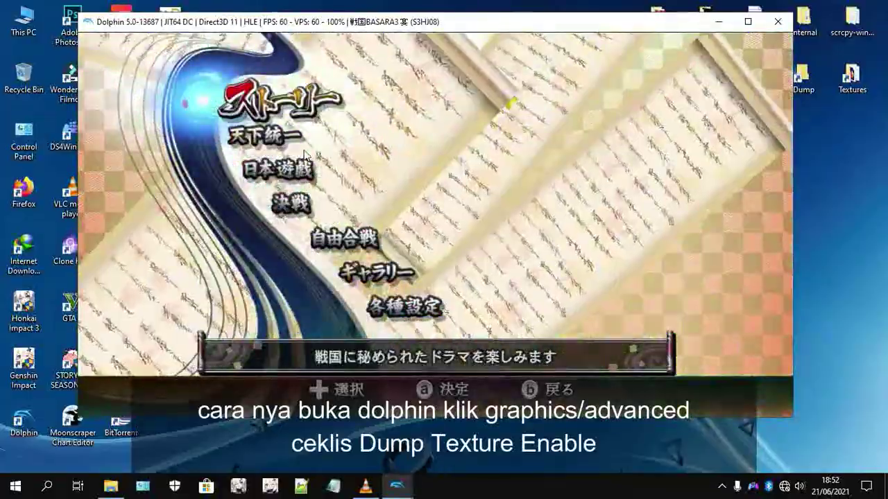
pyautogui.press('Down')
pyautogui.press('Down')
pyautogui.press('Down')
pyautogui.press('Down')
pyautogui.press('Up')
pyautogui.press('Up')
pyautogui.press('Up')
pyautogui.press('Up')
pyautogui.press('Down')
pyautogui.press('Down')
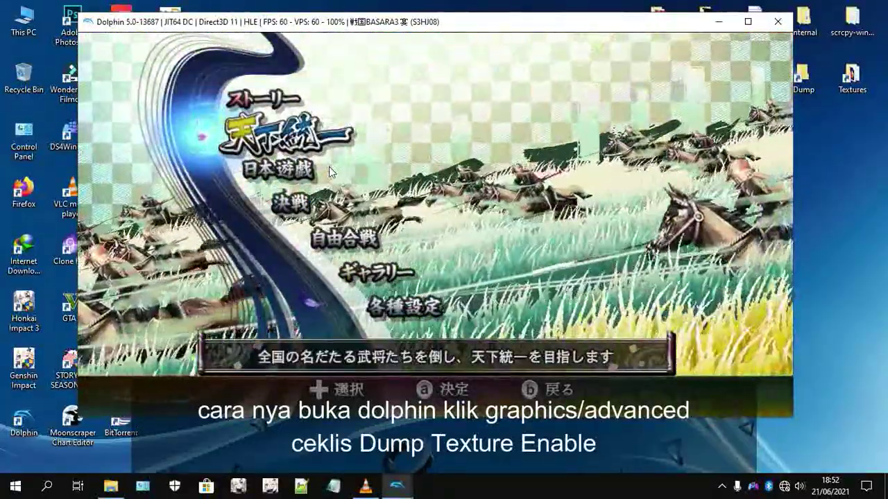
pyautogui.press('Up')
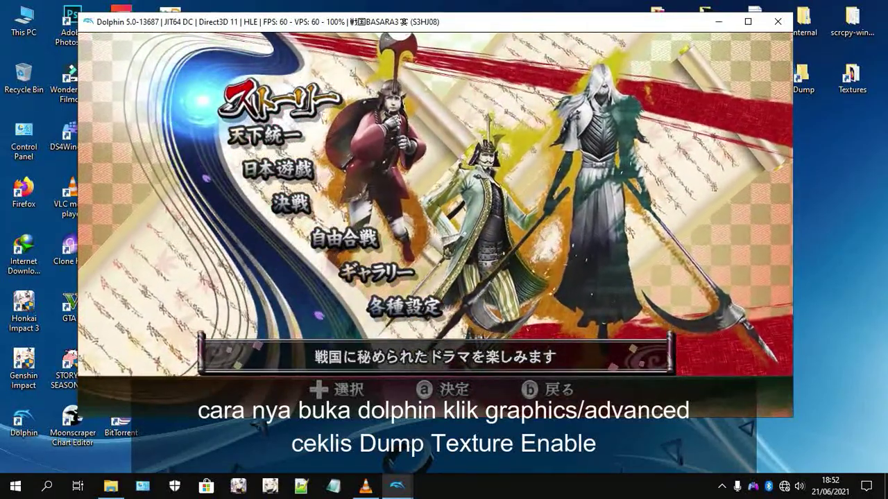
pyautogui.press('Down')
pyautogui.press('Down')
pyautogui.press('Down')
pyautogui.press('Down')
pyautogui.press('Down')
pyautogui.press('Down')
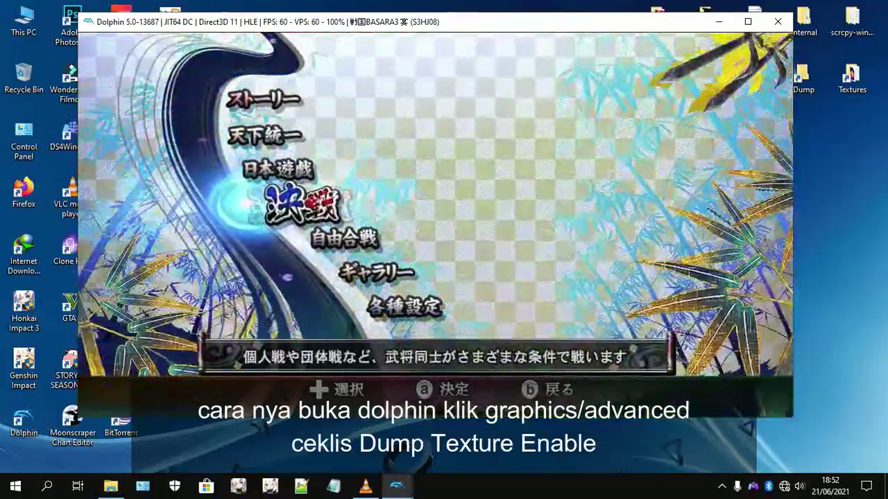
pyautogui.press('Up')
pyautogui.press('Up')
pyautogui.press('Up')
pyautogui.press('Up')
pyautogui.press('Up')
pyautogui.press('Up')
pyautogui.press('Up')
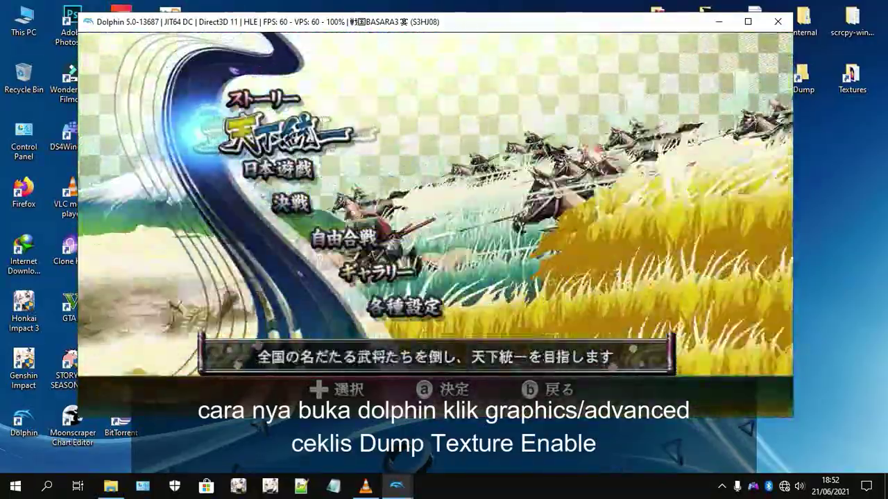
pyautogui.press('Down')
pyautogui.press('Up')
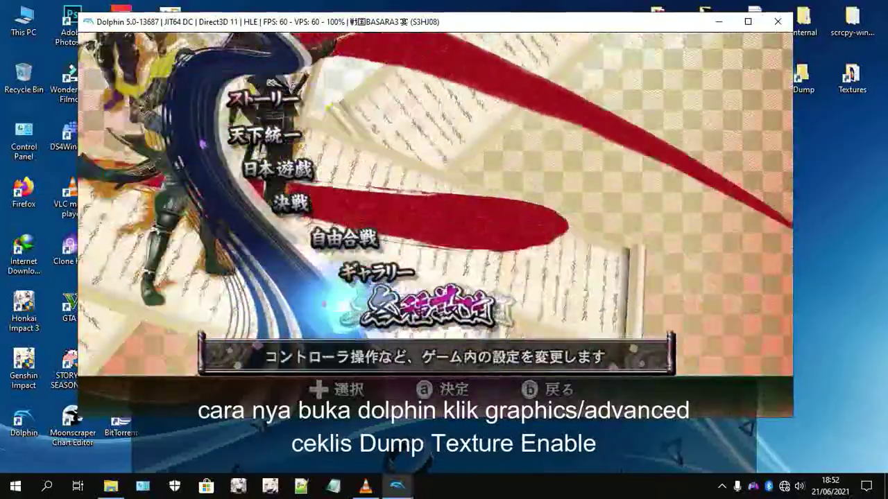
pyautogui.press('Up')
pyautogui.press('Up')
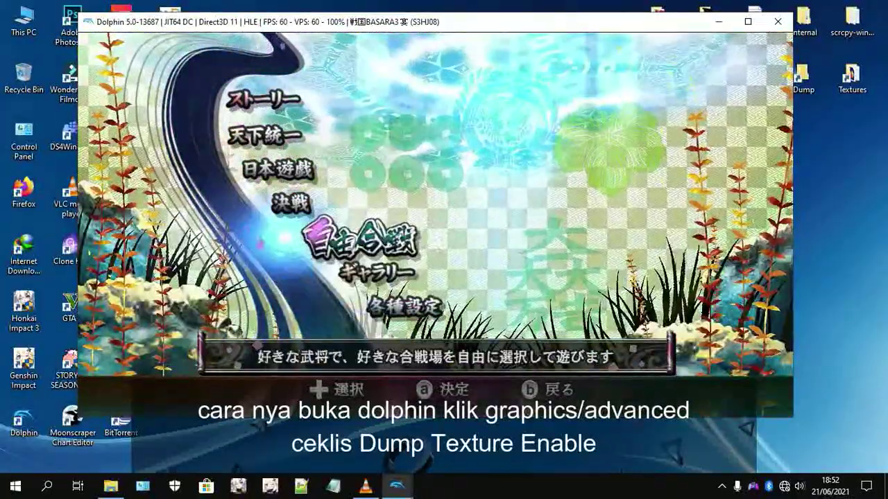
pyautogui.press('Down')
pyautogui.press('Down')
pyautogui.press('Down')
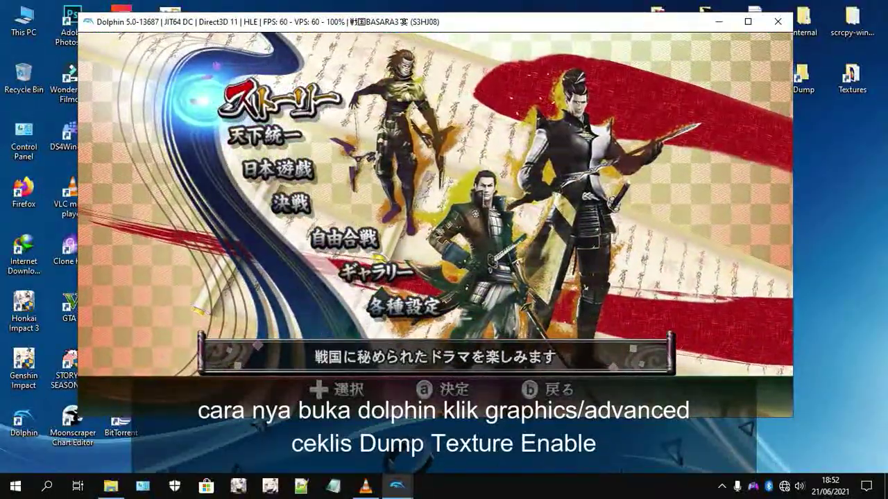
pyautogui.press('Down')
pyautogui.press('Down')
pyautogui.press('Down')
pyautogui.press('Up')
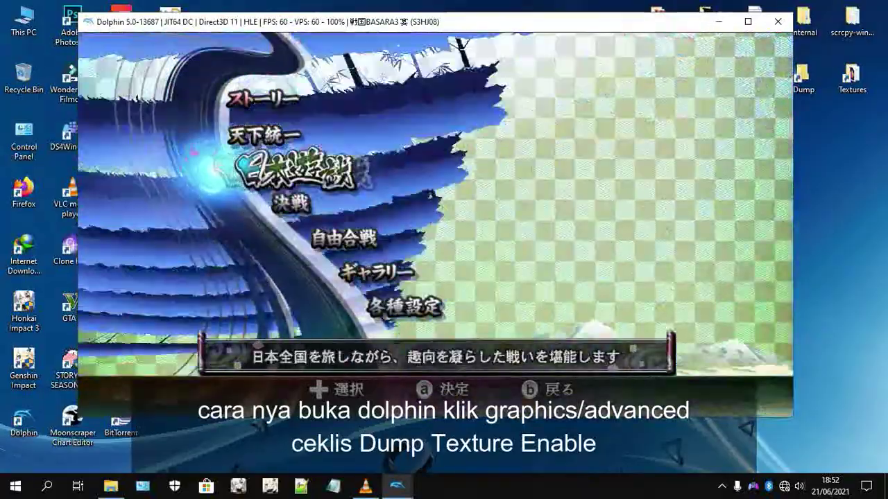
pyautogui.press('Down')
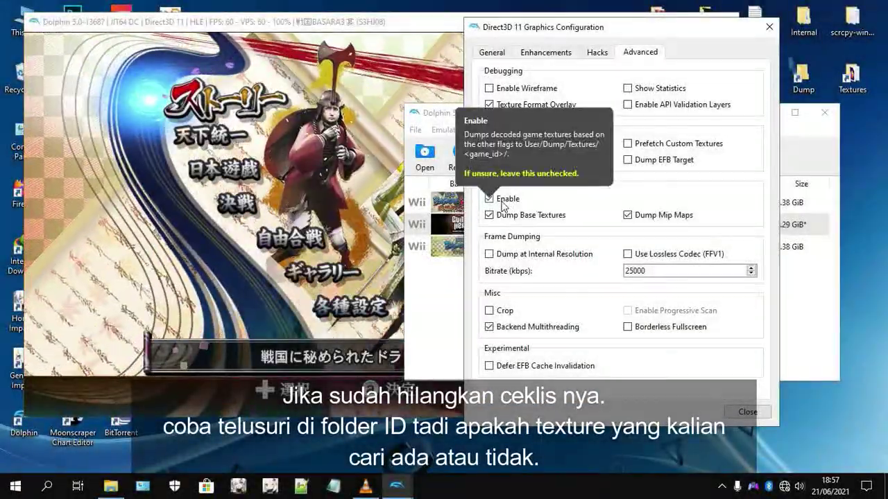
# Step: Disable texture dumping in the graphics configuration and bring up the S3HJ08 dump folder
pyautogui.click(503, 204)
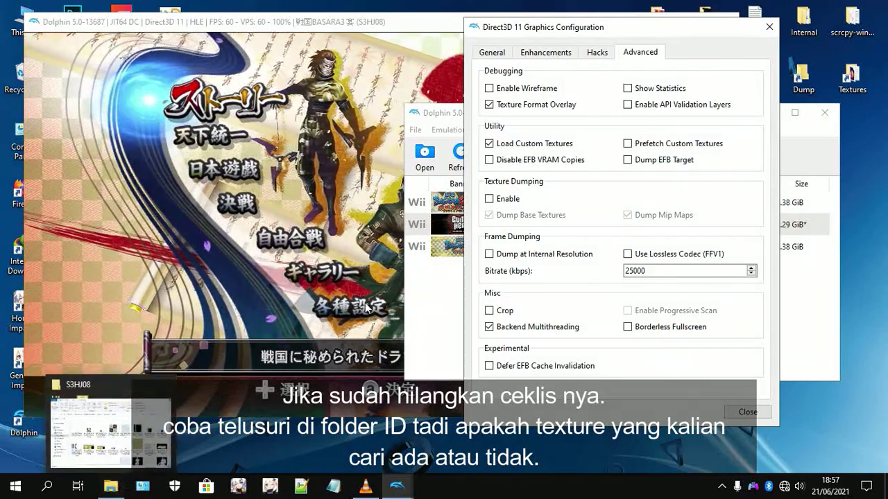
pyautogui.click(121, 489)
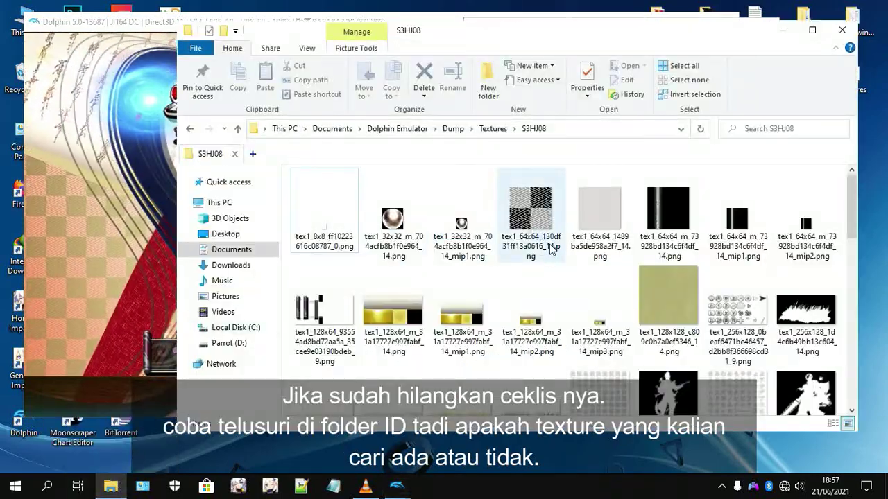
# Step: Find the main menu text texture among the dumped files, view it enlarged, and compare it with the menu in the game
pyautogui.scroll(-3, 358, 244)
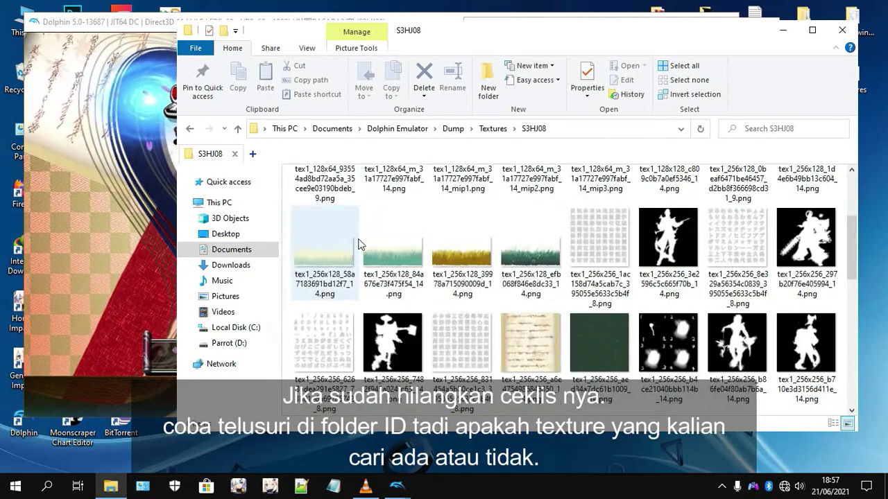
pyautogui.moveTo(852, 260); pyautogui.dragTo(853, 350)
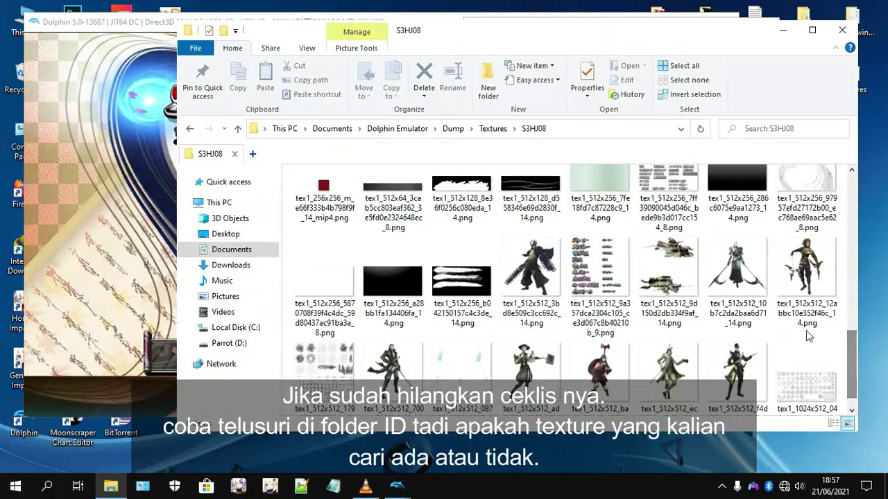
pyautogui.doubleClick(600, 258)
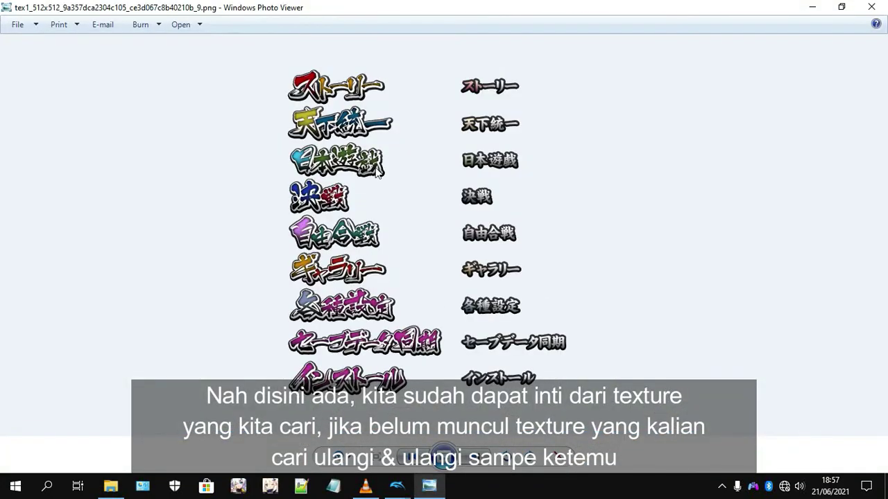
pyautogui.click(841, 7)
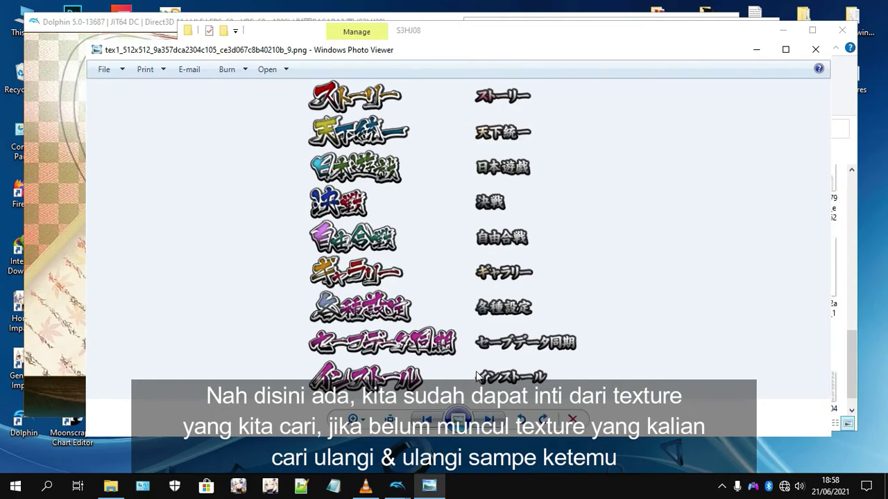
pyautogui.moveTo(443, 35); pyautogui.dragTo(517, 47)
pyautogui.click(800, 36)
pyautogui.click(87, 167)
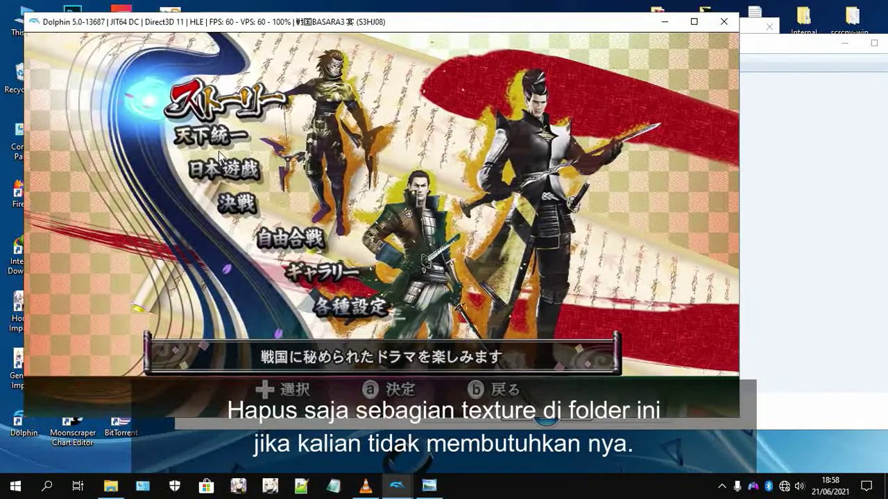
# Step: Delete all dumped textures in the S3HJ08 folder except the main menu text image tex1_512x512_9a357dca2304c105_ce3d067c8b40210b_9.png
pyautogui.click(110, 486)
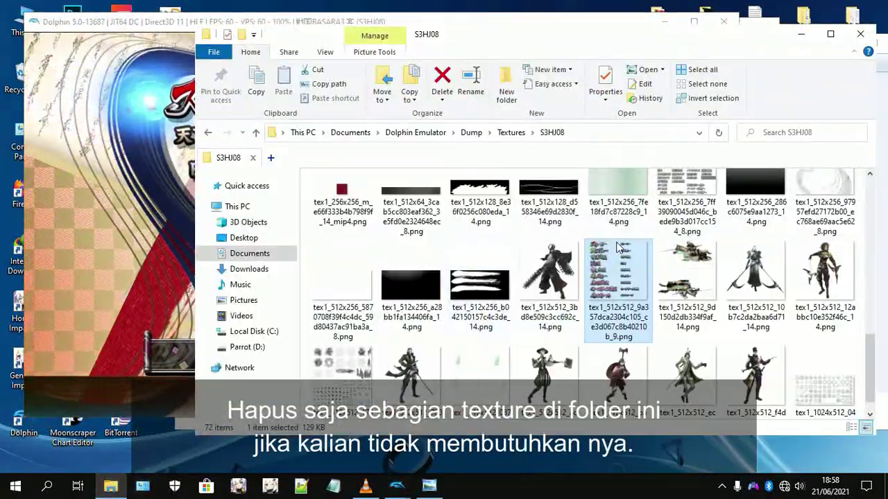
pyautogui.moveTo(594, 288)
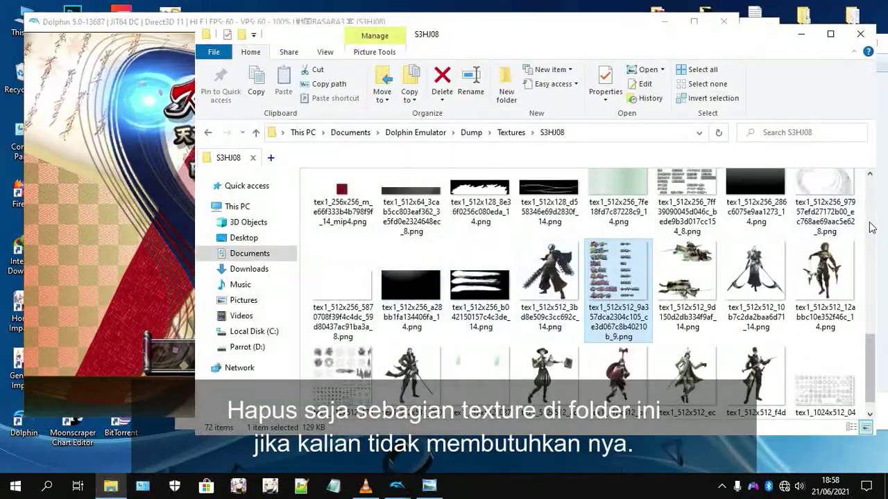
pyautogui.hotkey('ctrl', 'a')
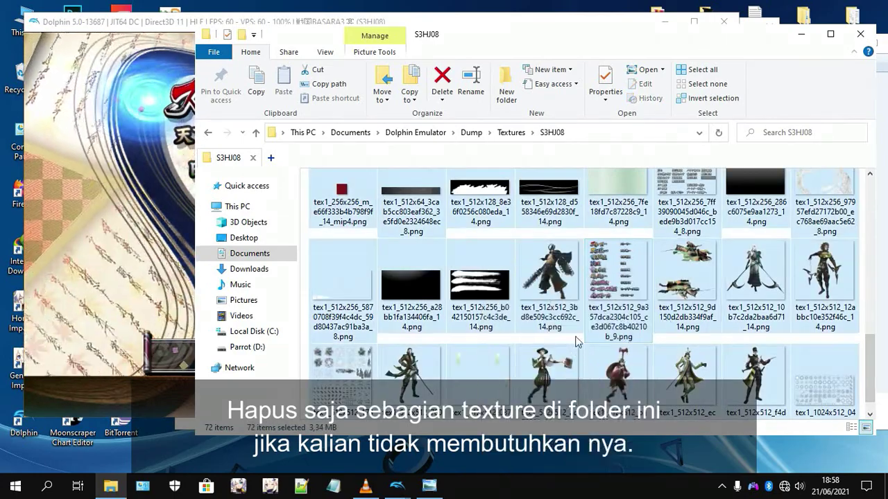
pyautogui.keyDown('ctrl'); pyautogui.click(619, 281); pyautogui.keyUp('ctrl')
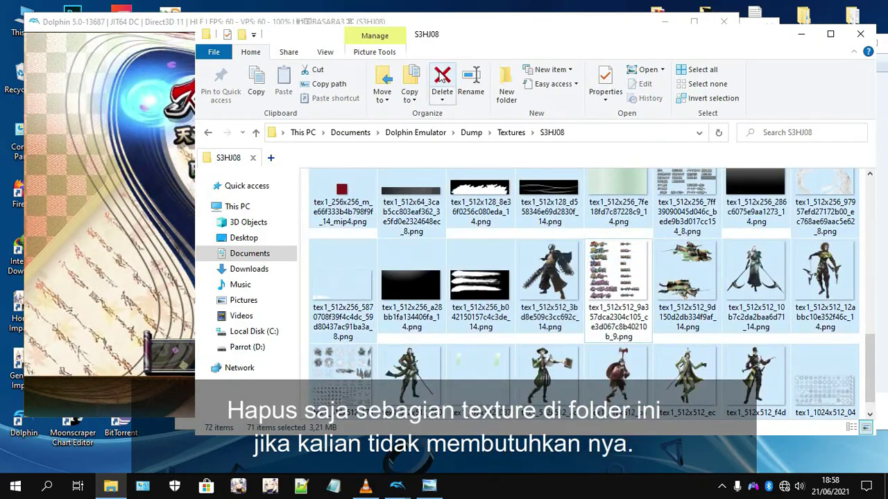
pyautogui.press('Delete')
# Step: View the kept main menu texture in the photo viewer and minimize the viewer
pyautogui.click(338, 208)
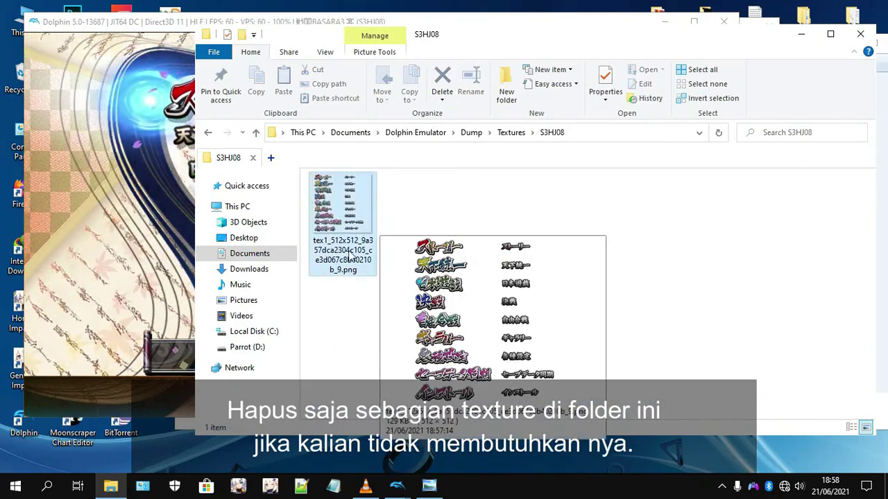
pyautogui.doubleClick(337, 208)
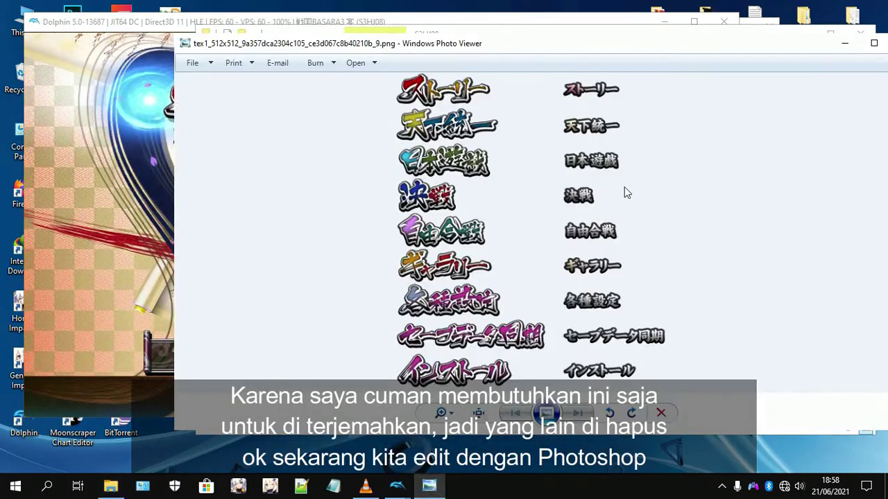
pyautogui.moveTo(804, 48); pyautogui.dragTo(741, 39)
pyautogui.click(844, 40)
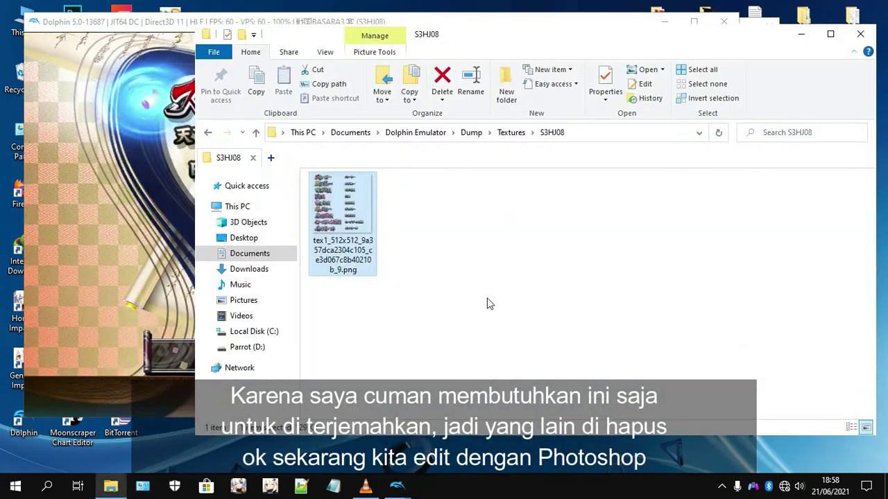
pyautogui.click(487, 301)
pyautogui.doubleClick(342, 218)
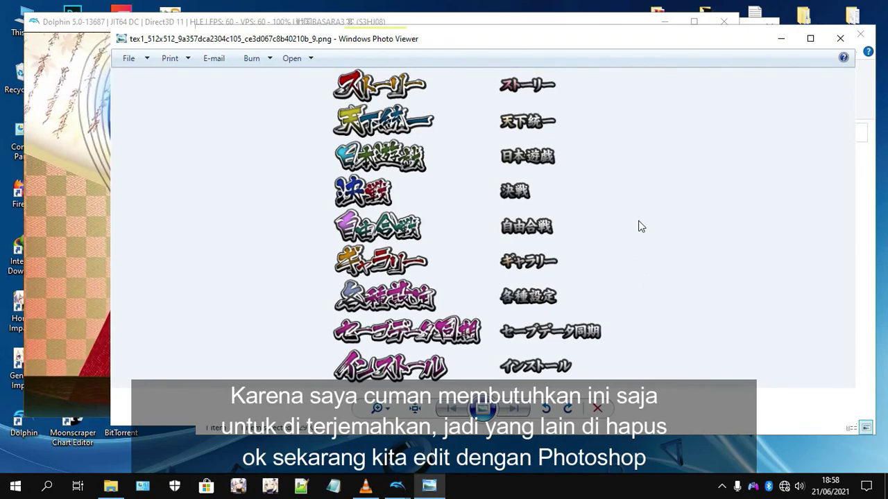
pyautogui.click(775, 40)
# Step: Close the running game, the graphics configuration and the Dolphin game list
pyautogui.click(149, 180)
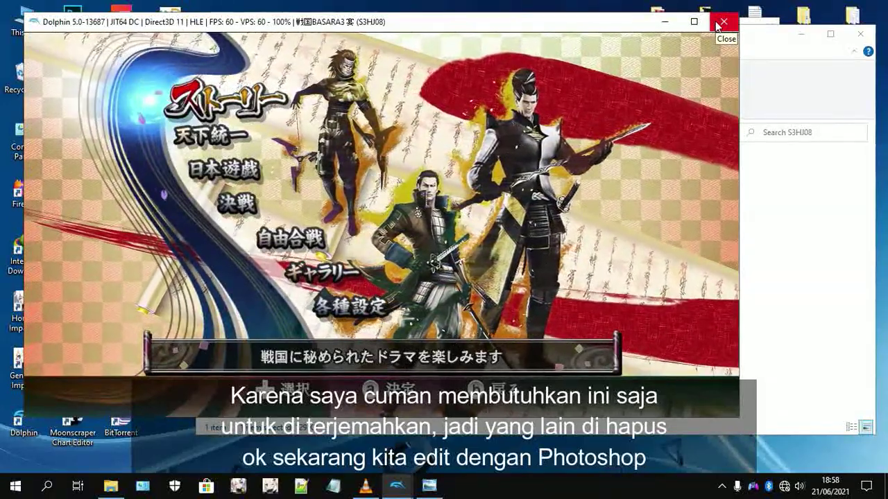
pyautogui.click(722, 31)
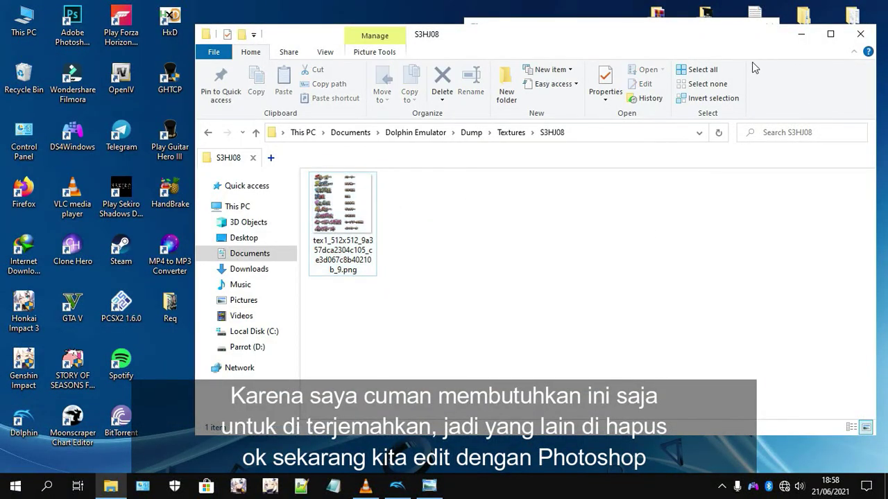
pyautogui.moveTo(744, 40); pyautogui.dragTo(710, 59)
pyautogui.click(666, 29)
pyautogui.click(768, 24)
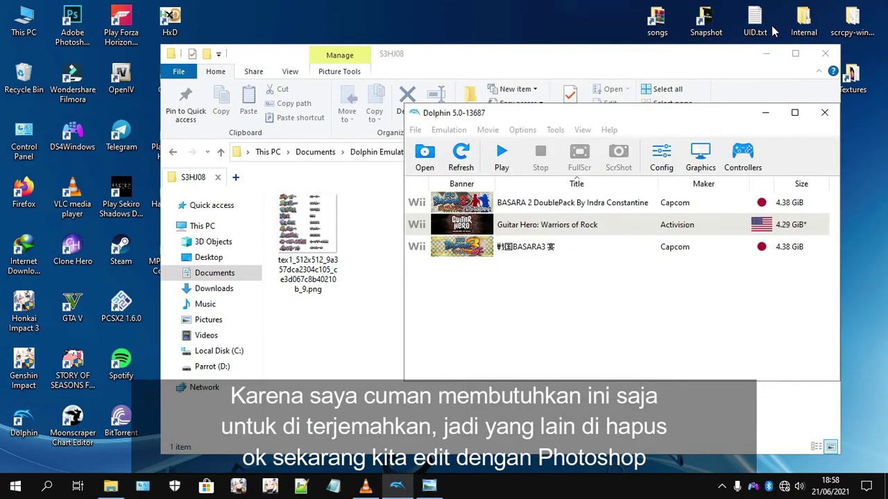
pyautogui.click(824, 112)
# Step: Minimize the S3HJ08 folder window to clear the desktop
pyautogui.click(305, 250)
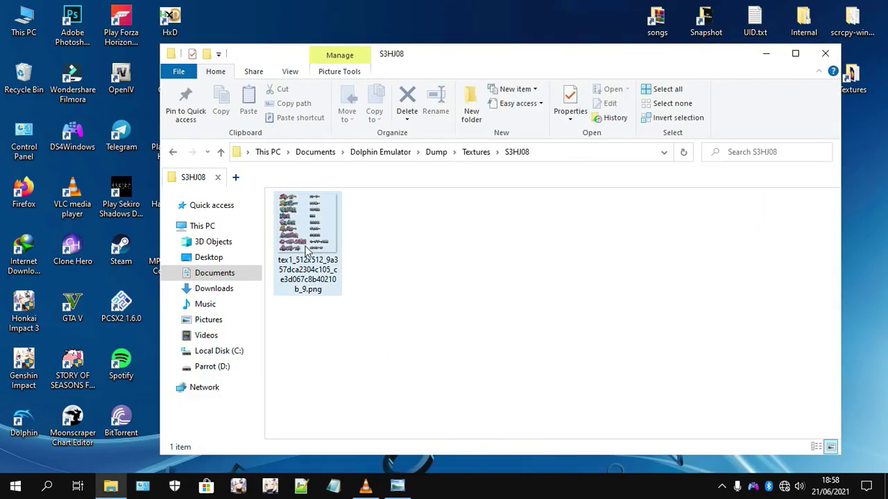
pyautogui.click(581, 262)
pyautogui.moveTo(583, 58); pyautogui.dragTo(627, 19)
pyautogui.click(812, 17)
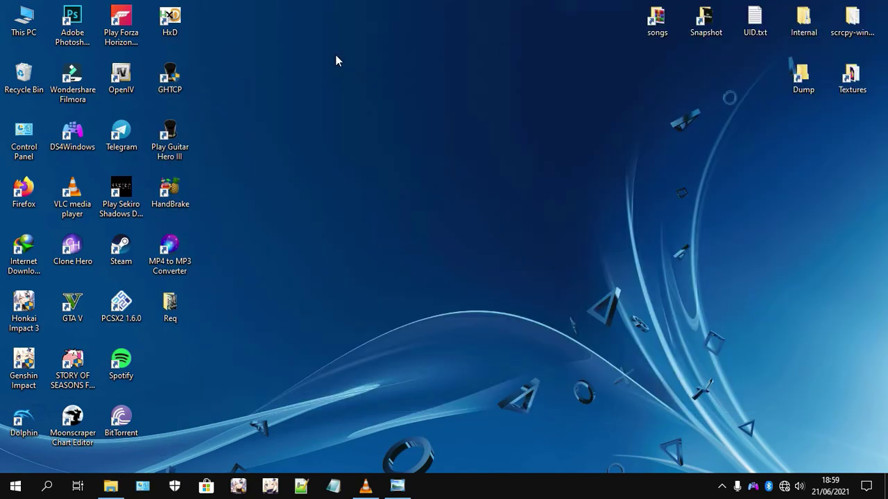
# Step: Launch Photoshop and open tex1_512x512_9a357dca2304c105_ce3d067c8b40210b_9.png from the S3HJ08 folder in it
pyautogui.doubleClick(72, 26)
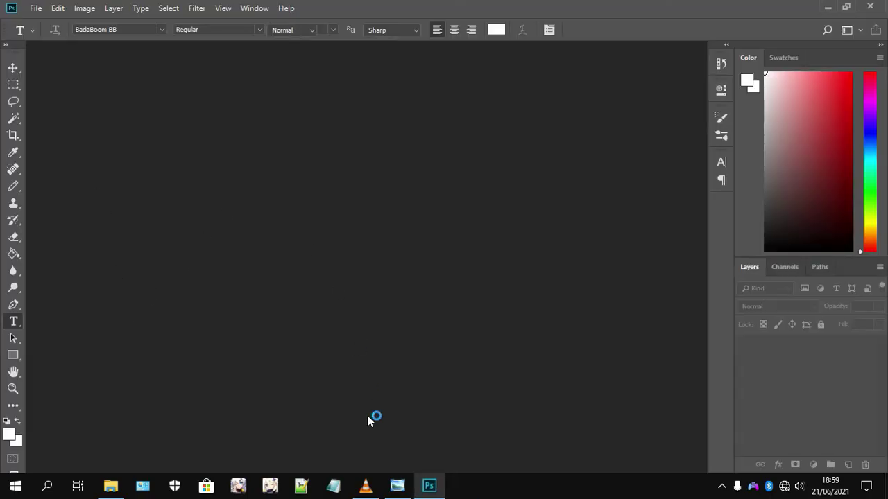
pyautogui.click(110, 486)
pyautogui.click(367, 216)
pyautogui.moveTo(365, 212); pyautogui.dragTo(367, 363)
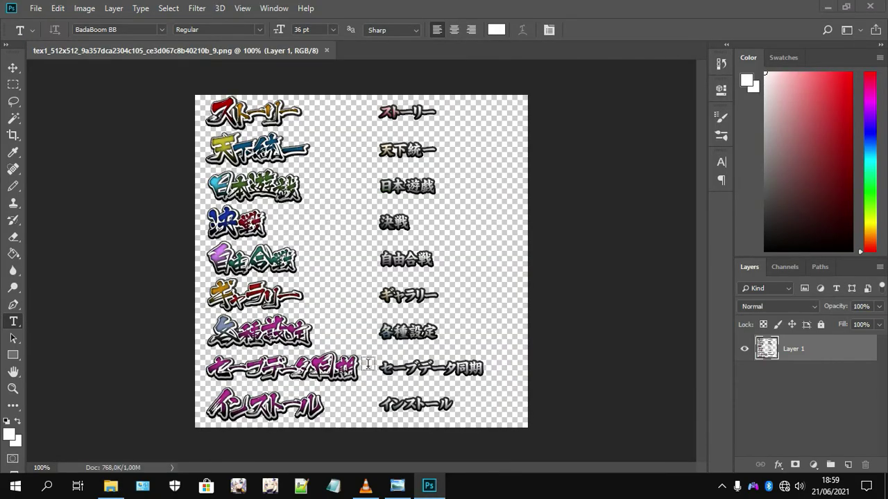
pyautogui.click(744, 349)
pyautogui.click(746, 350)
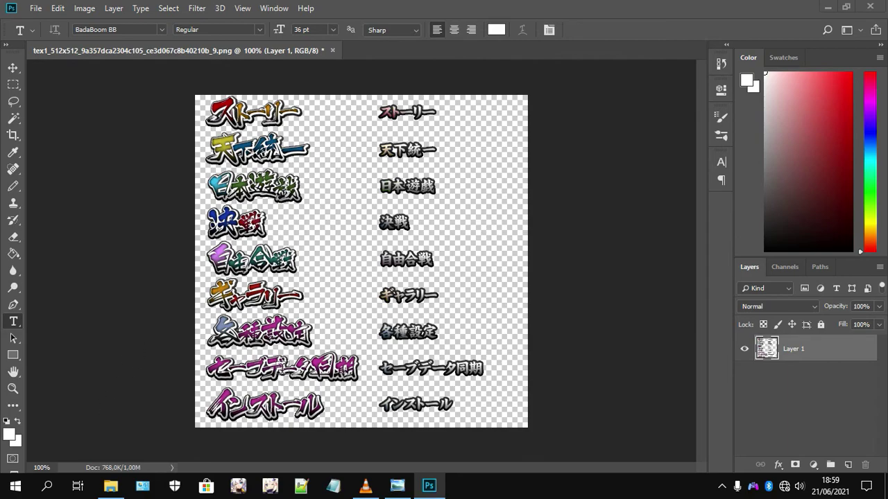
pyautogui.scroll(6, 278, 170)
pyautogui.scroll(-7, 394, 227)
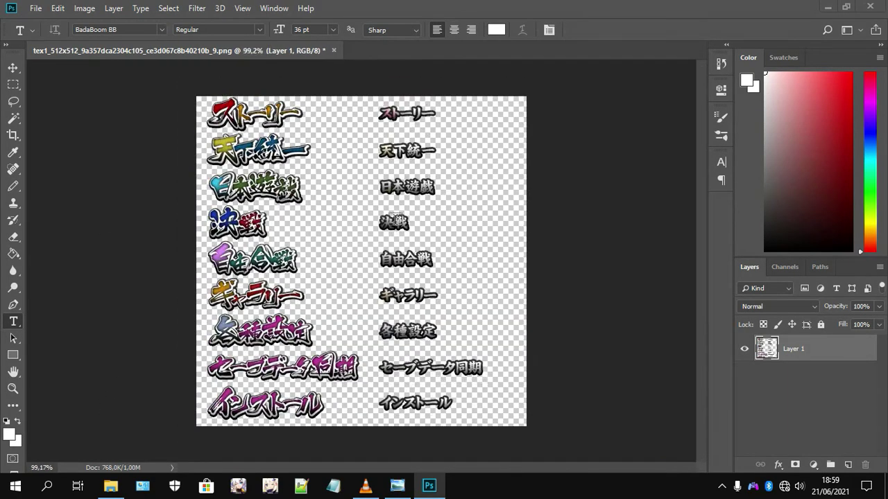
pyautogui.scroll(2, 394, 227)
pyautogui.scroll(-1, 428, 194)
# Step: Resize the texture image to 800 × 800 pixels with Preserve Details 2.0 resampling
pyautogui.click(84, 8)
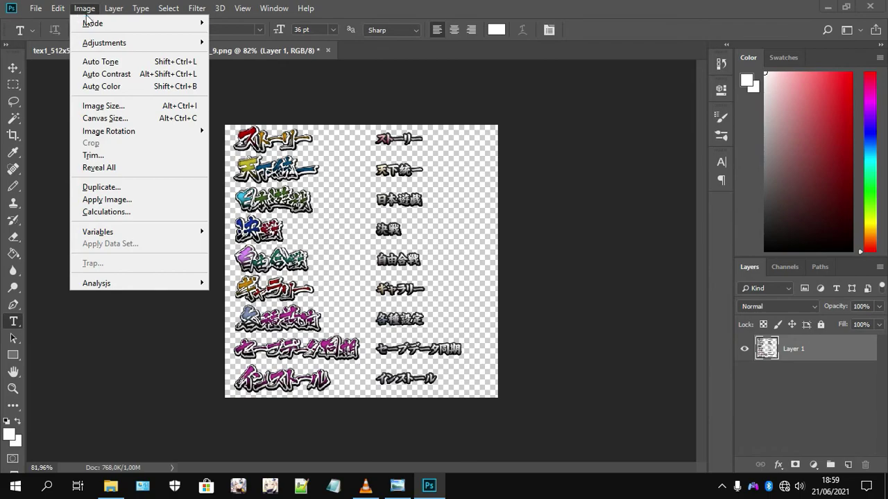
pyautogui.click(119, 105)
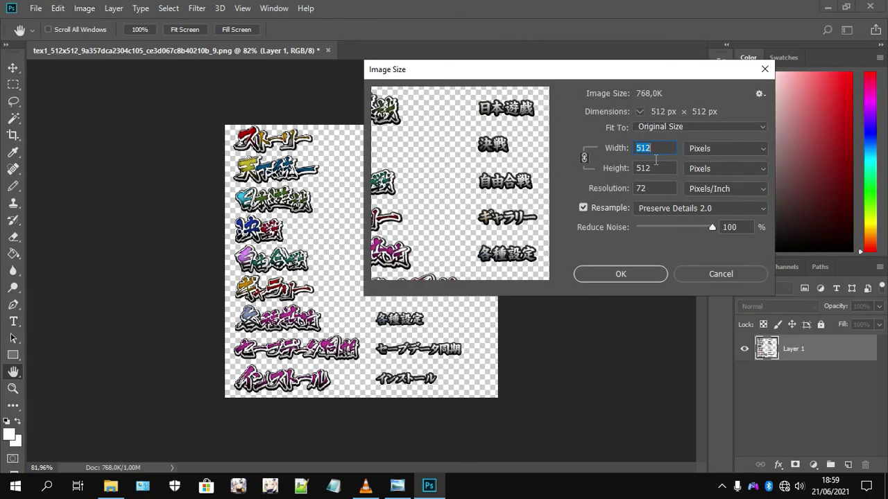
pyautogui.write('800')
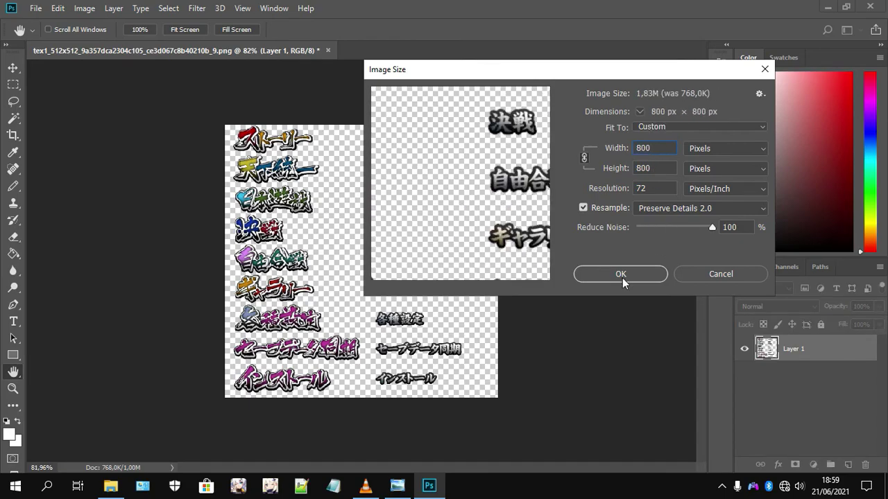
pyautogui.click(622, 280)
pyautogui.press('t')
pyautogui.scroll(-2, 367, 256)
pyautogui.scroll(6, 268, 208)
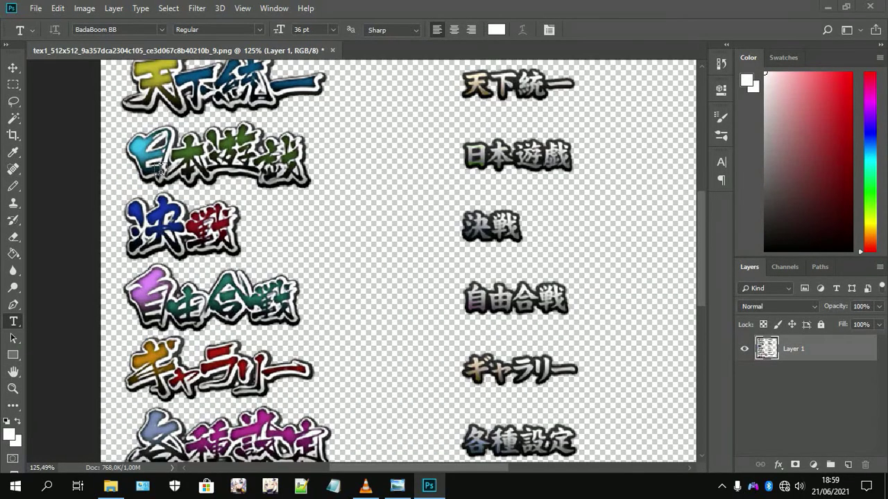
pyautogui.scroll(-7, 161, 169)
pyautogui.scroll(1, 160, 168)
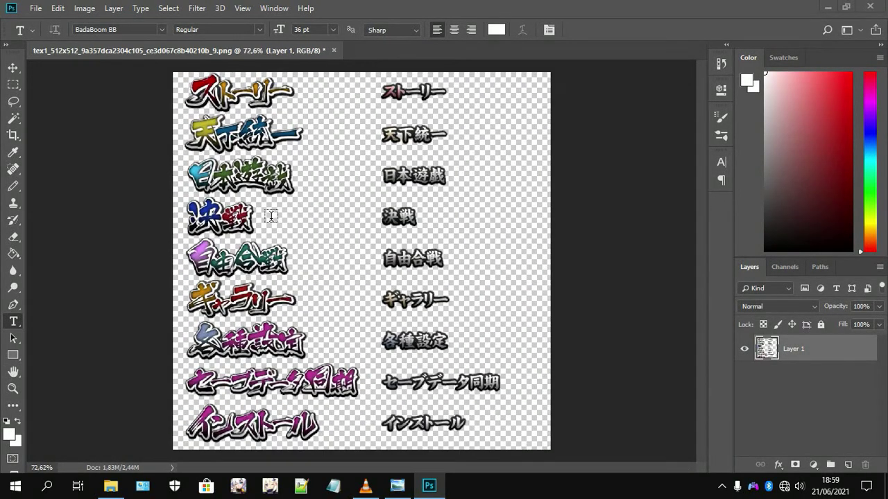
pyautogui.click(35, 10)
pyautogui.click(35, 10)
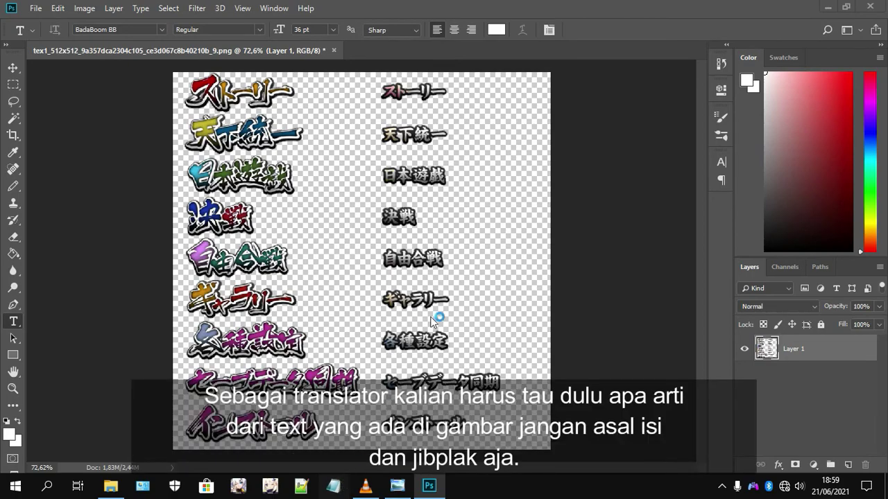
# Step: Write the English menu translations in Notepad, one per line: STORY, CONQUEST, JAPAN PLAY, VS MODE, FREE MODE, OPTION, SAVE DATA SYNC, DOWNLOAD
pyautogui.click(333, 486)
pyautogui.moveTo(571, 148); pyautogui.dragTo(570, 95)
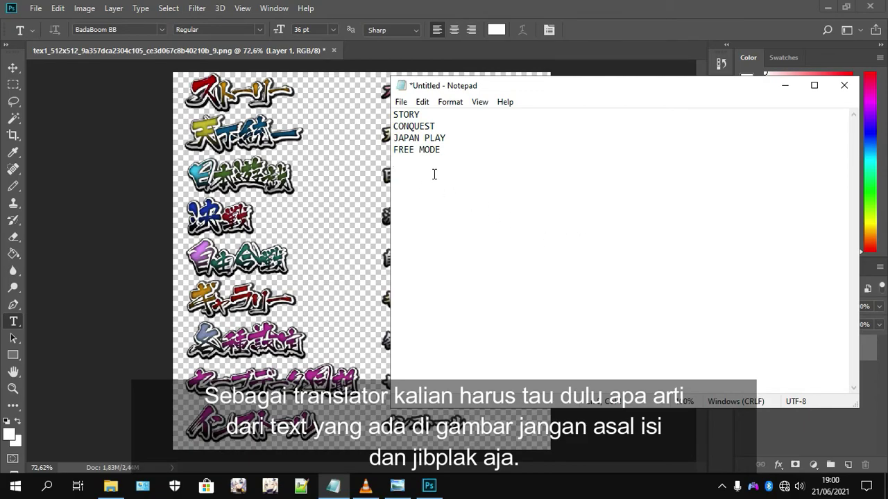
pyautogui.press('Return')
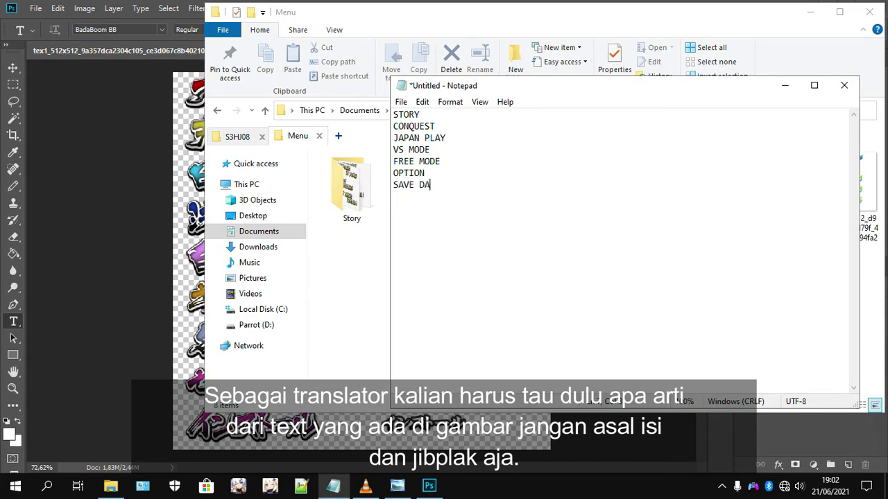
pyautogui.write('NLOAD')
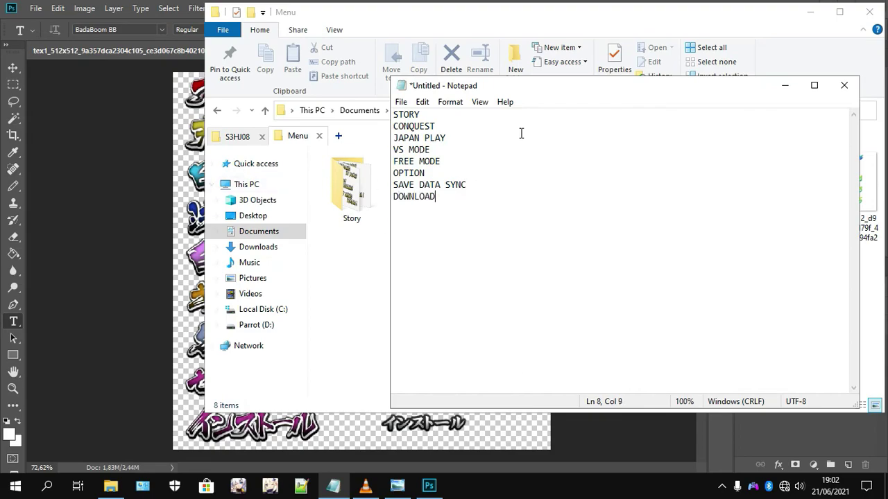
# Step: Close the Menu and S3HJ08 folders and switch from Notepad back to the texture in Photoshop
pyautogui.moveTo(705, 89); pyautogui.dragTo(659, 83)
pyautogui.click(738, 10)
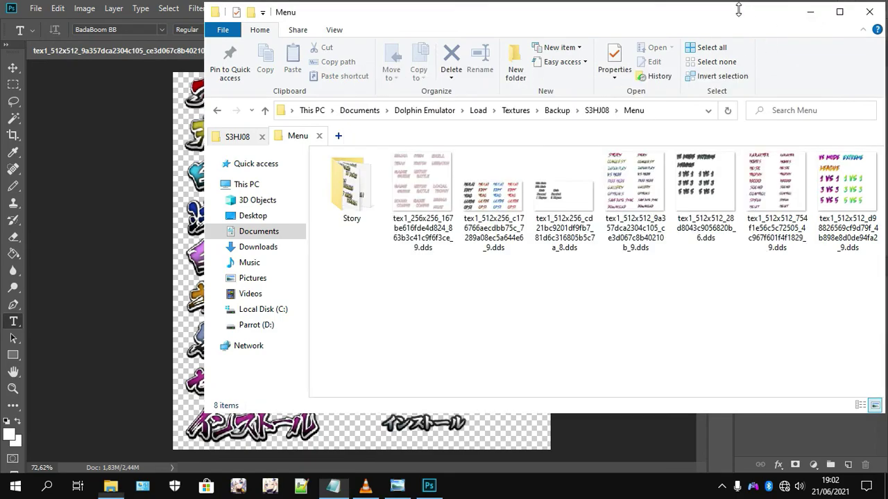
pyautogui.click(865, 14)
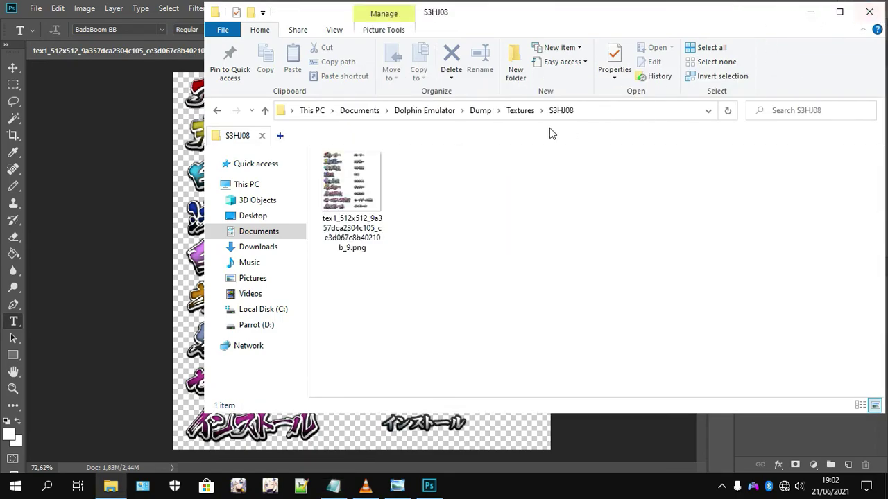
pyautogui.click(868, 11)
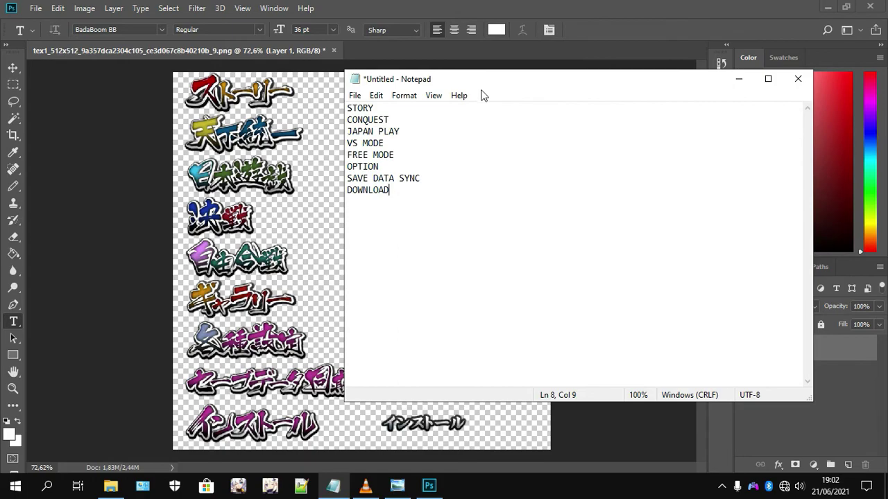
pyautogui.moveTo(481, 82); pyautogui.dragTo(501, 81)
pyautogui.click(547, 6)
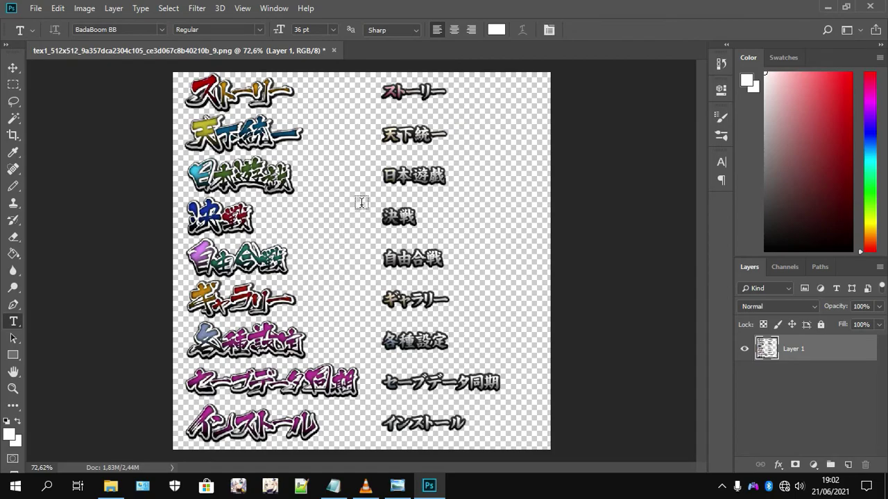
# Step: Set the Type tool's font to Cry Wolf, filtering the fonts to favorites
pyautogui.scroll(2, 53, 164)
pyautogui.scroll(2, 160, 181)
pyautogui.scroll(-4, 290, 204)
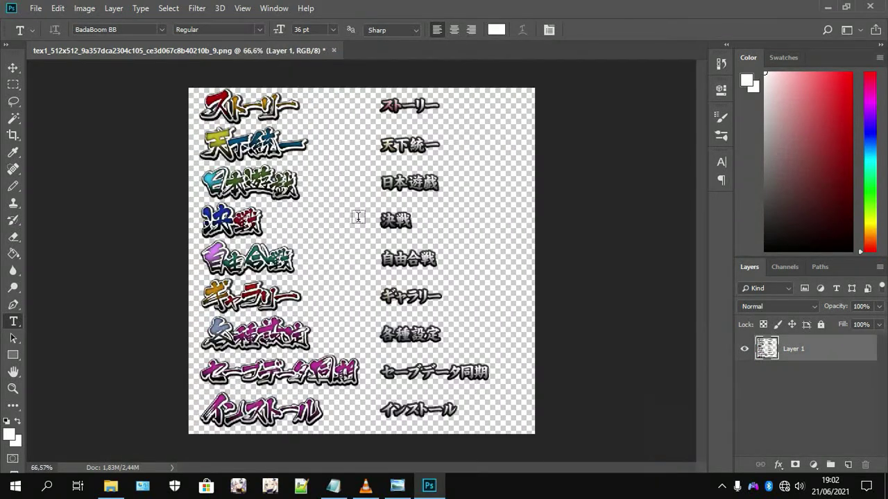
pyautogui.scroll(1, 351, 217)
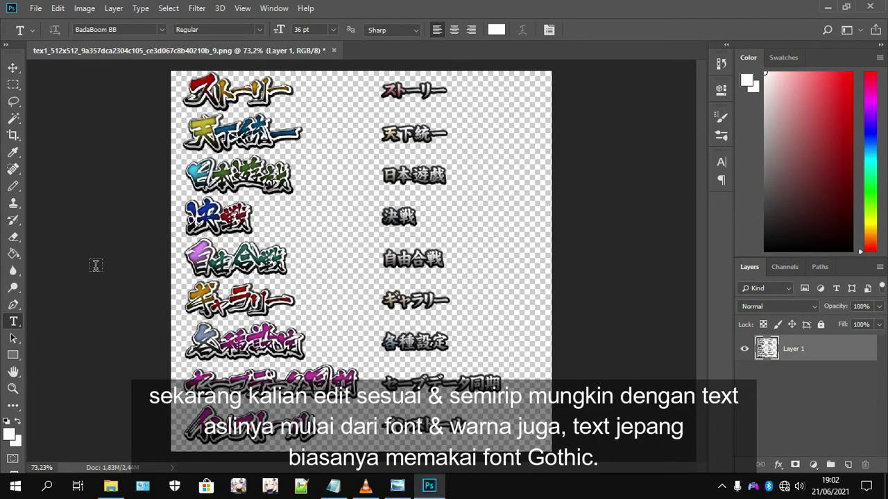
pyautogui.click(163, 31)
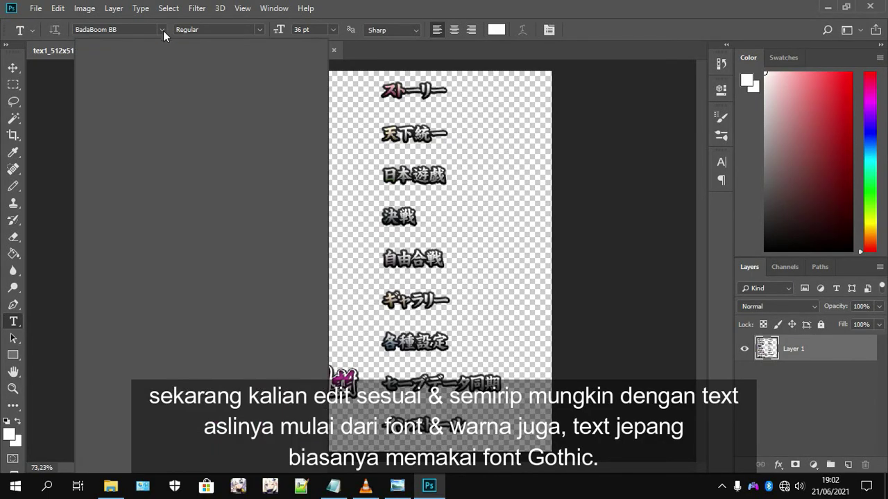
pyautogui.click(195, 52)
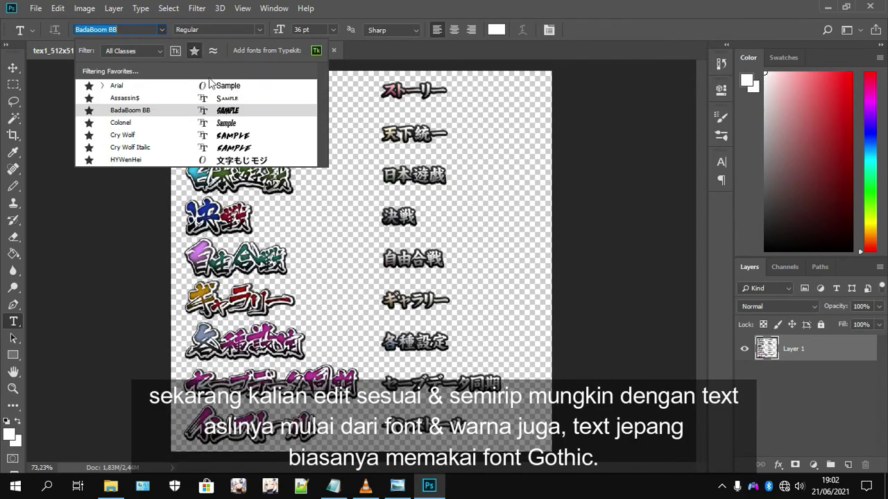
pyautogui.click(157, 134)
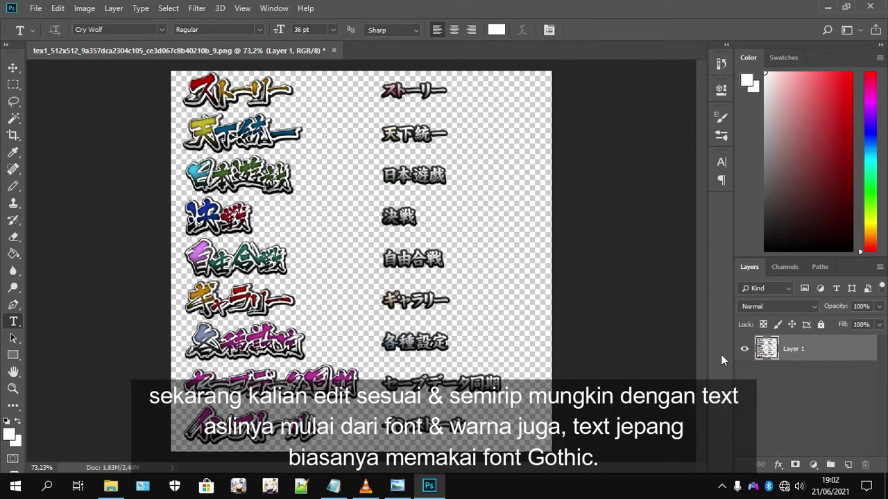
# Step: Hide Layer 1 with the Japanese text and add a white 36 pt text layer reading STORY on the canvas
pyautogui.click(744, 349)
pyautogui.click(232, 207)
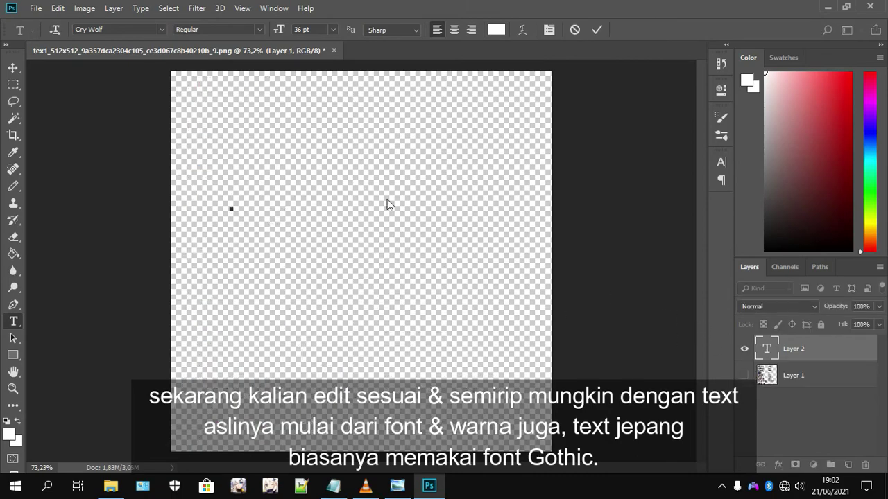
pyautogui.write('anime')
pyautogui.click(597, 30)
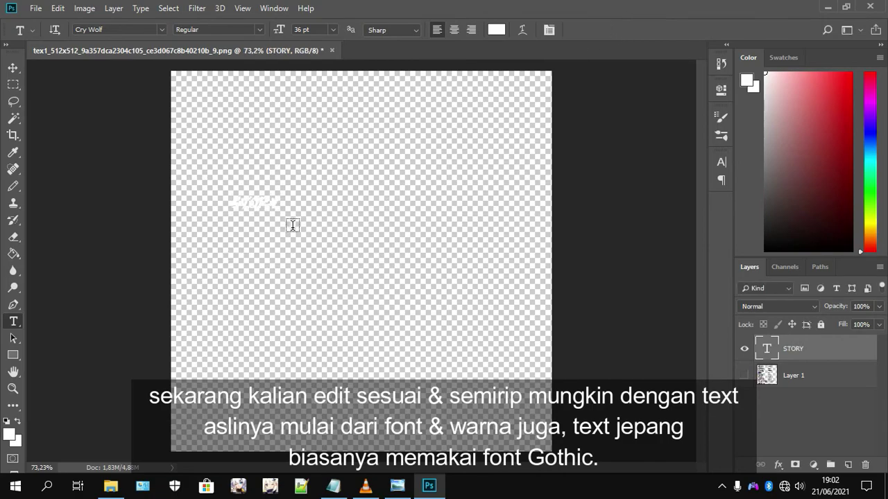
pyautogui.moveTo(424, 488)
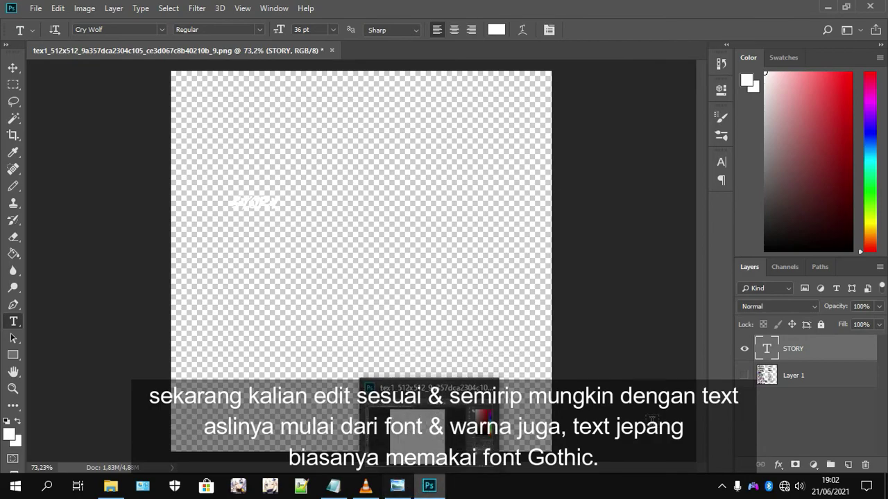
pyautogui.click(745, 375)
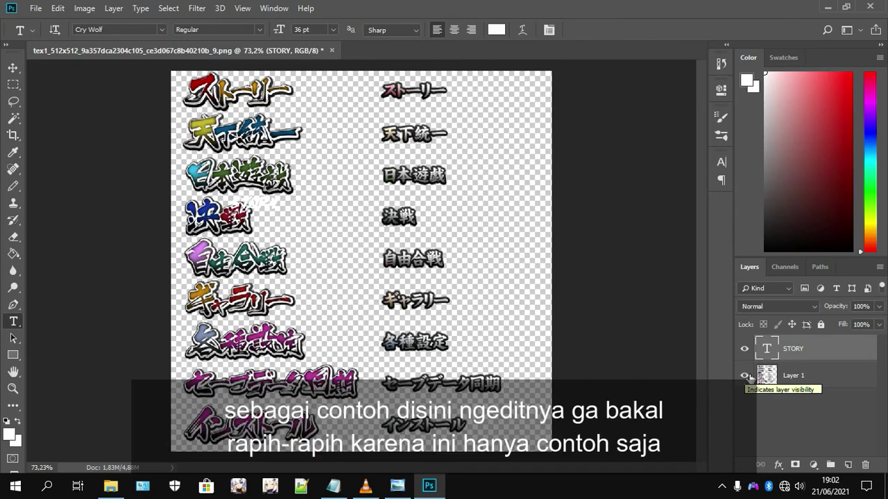
pyautogui.click(744, 375)
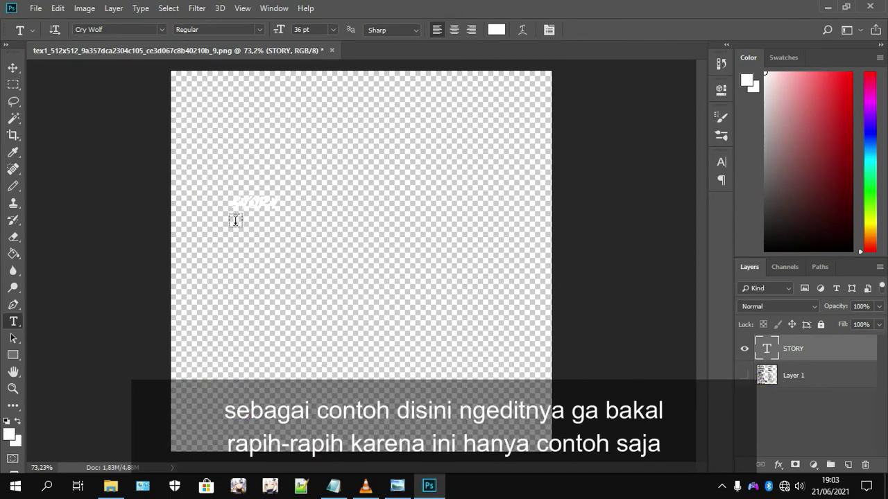
# Step: Change the STORY text's colour to black
pyautogui.doubleClick(239, 205)
pyautogui.click(764, 250)
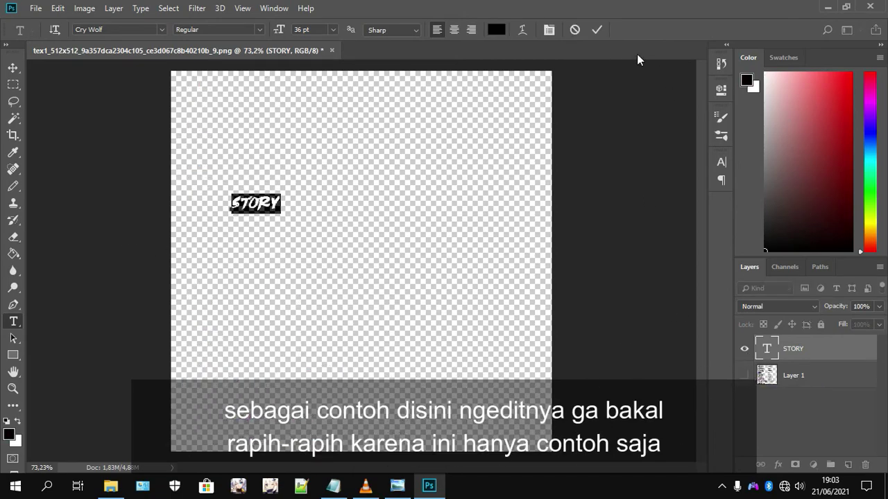
pyautogui.click(596, 31)
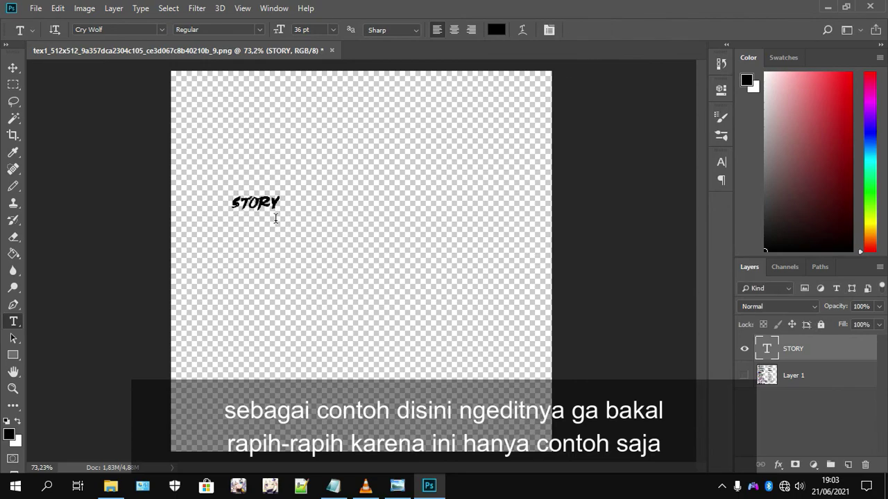
pyautogui.hotkey('ctrl', 'a')
pyautogui.hotkey('ctrl', 'd')
# Step: Show Layer 1 again and move the STORY text into the empty gap between the two columns of Japanese text
pyautogui.click(744, 375)
pyautogui.click(745, 349)
pyautogui.click(744, 348)
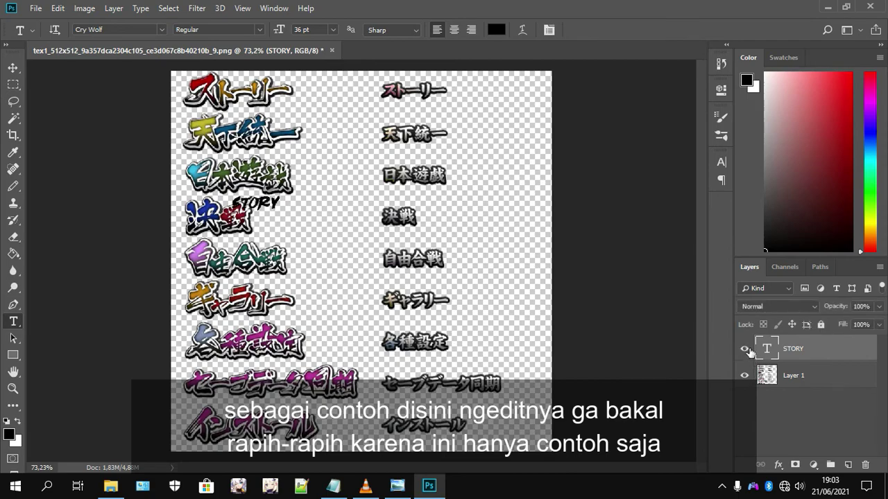
pyautogui.moveTo(284, 210); pyautogui.dragTo(353, 207)
# Step: Set the STORY text's colour to white
pyautogui.doubleClick(321, 201)
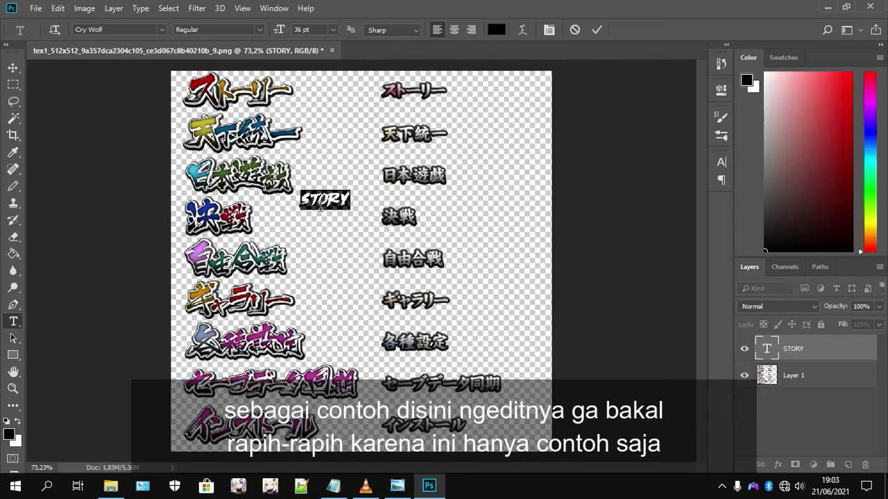
pyautogui.click(766, 72)
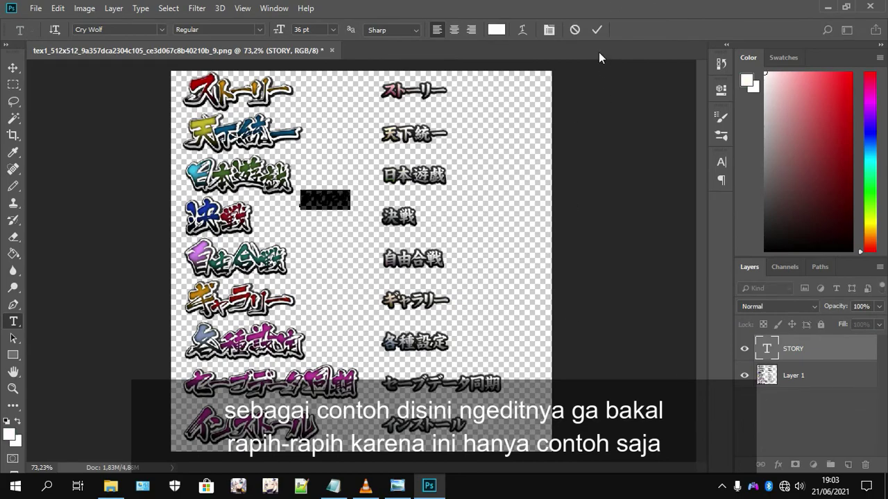
pyautogui.click(596, 30)
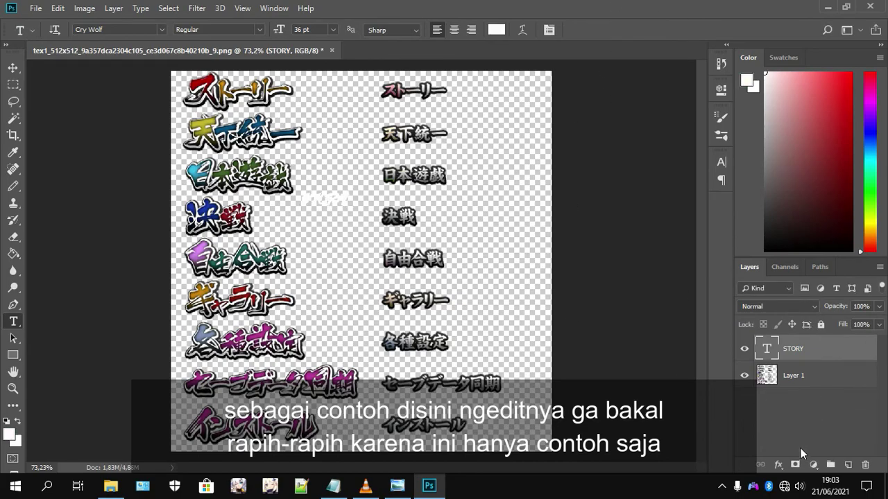
# Step: Add a 4 px black outside stroke at 100% opacity to the STORY text layer
pyautogui.click(778, 464)
pyautogui.click(797, 366)
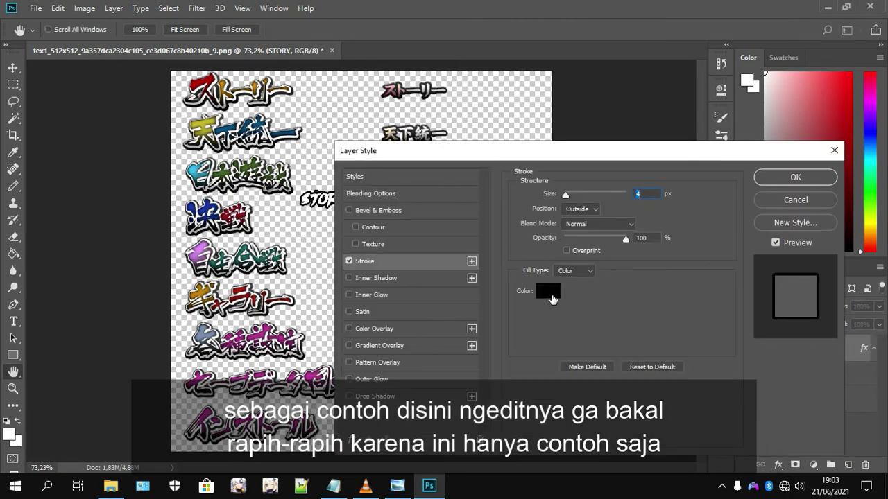
pyautogui.click(795, 178)
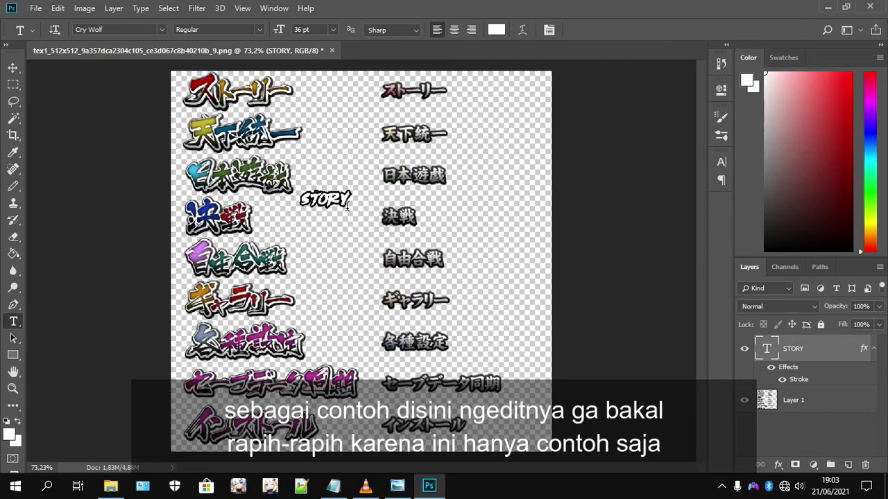
# Step: Enlarge the STORY text to 70.73 pt and place it beside the first Japanese title, between the two columns
pyautogui.doubleClick(347, 207)
pyautogui.moveTo(358, 215); pyautogui.dragTo(424, 233)
pyautogui.moveTo(382, 199); pyautogui.dragTo(401, 118)
pyautogui.click(596, 32)
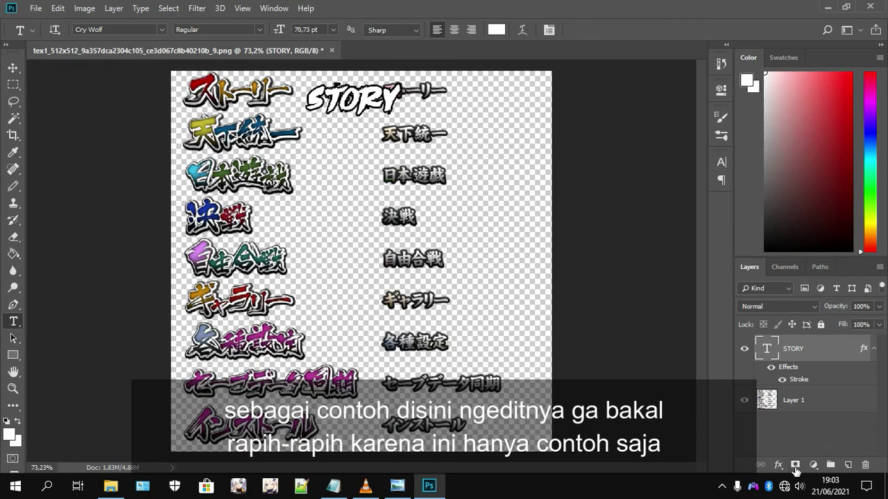
# Step: Add a Gradient Overlay effect to the STORY text layer
pyautogui.click(777, 464)
pyautogui.click(807, 422)
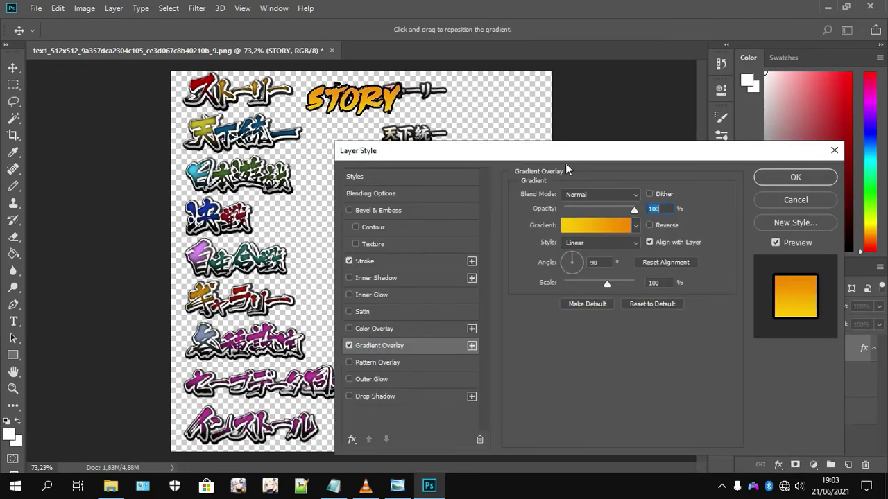
# Step: Set the overlay gradient's start colour to gold c4800f and its end colour to red a60101, sampled from the first Japanese title
pyautogui.click(600, 225)
pyautogui.click(519, 278)
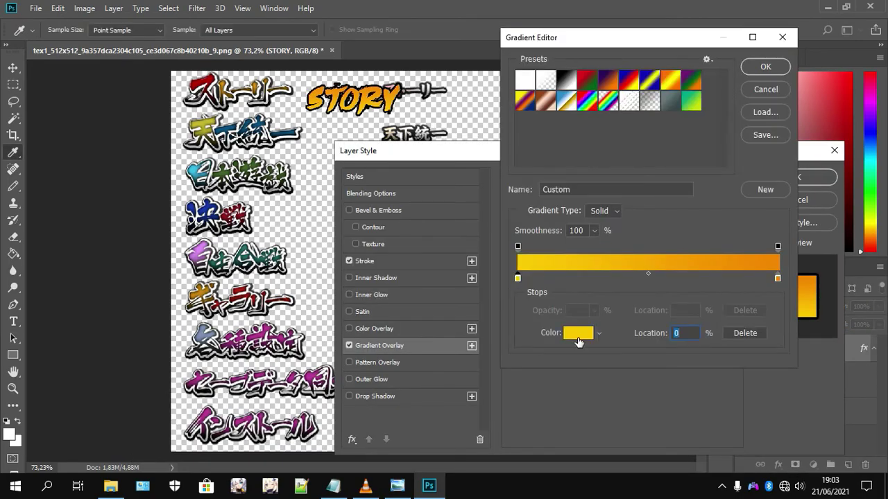
pyautogui.click(578, 333)
pyautogui.click(225, 93)
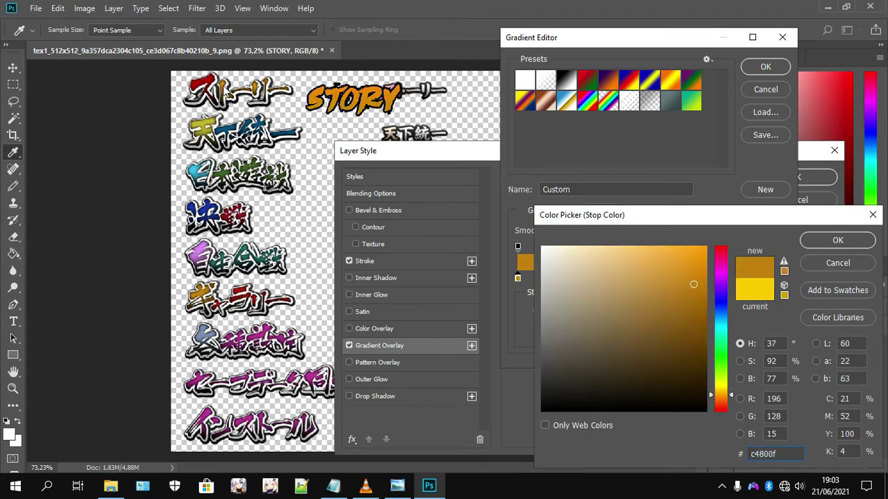
pyautogui.click(830, 244)
pyautogui.click(777, 279)
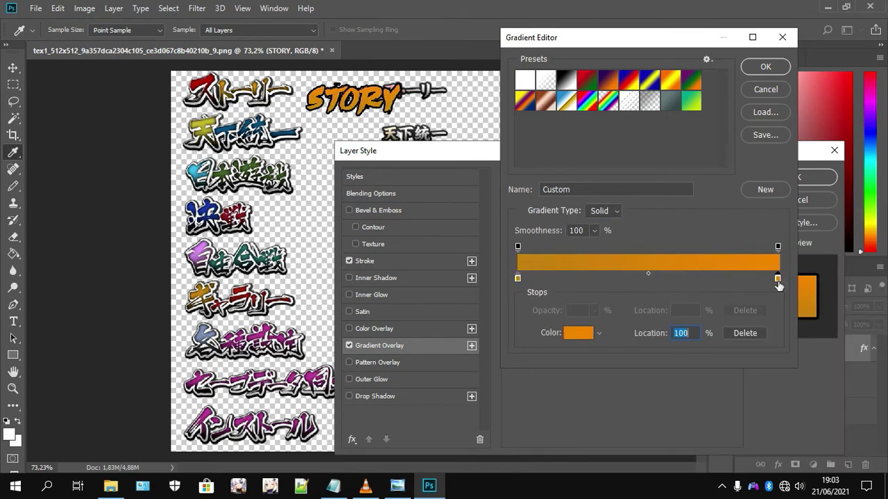
pyautogui.click(577, 332)
pyautogui.click(204, 94)
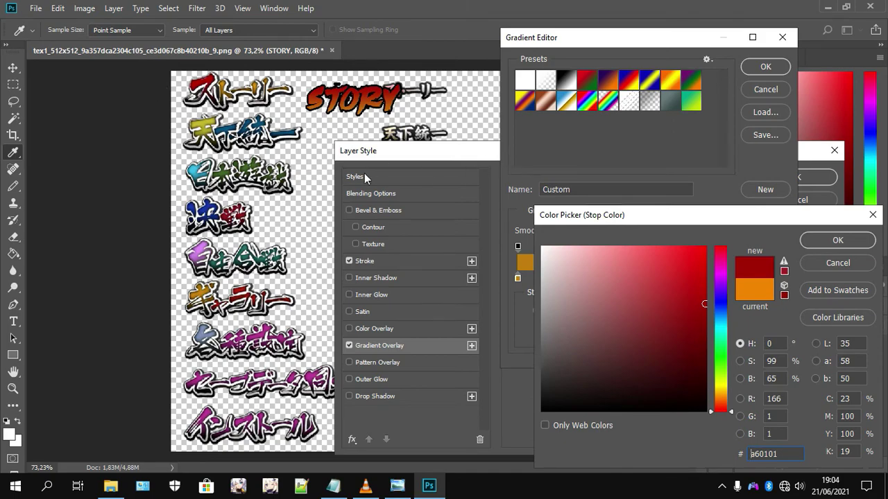
pyautogui.click(838, 241)
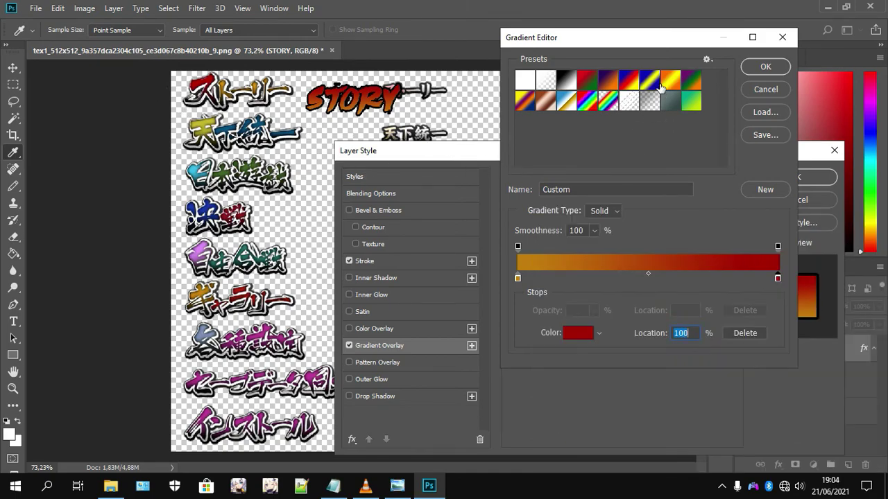
# Step: Apply the blue-yellow-blue gradient preset and recolour its first stop to near-black 0a0104, sampled from the first Japanese title's outline
pyautogui.click(655, 87)
pyautogui.click(544, 279)
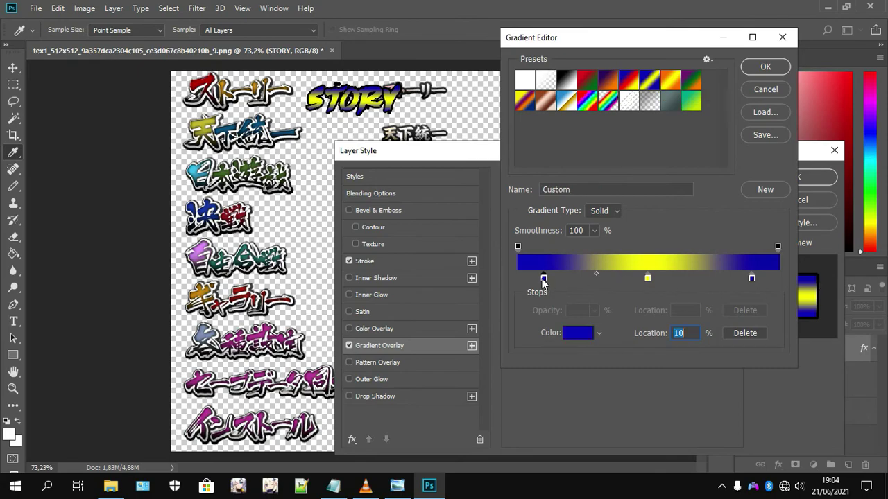
pyautogui.click(579, 333)
pyautogui.click(231, 106)
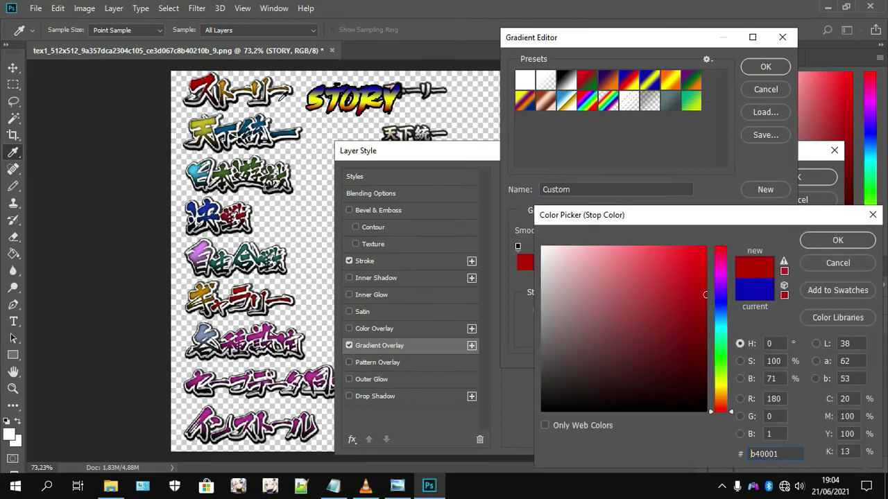
pyautogui.click(221, 106)
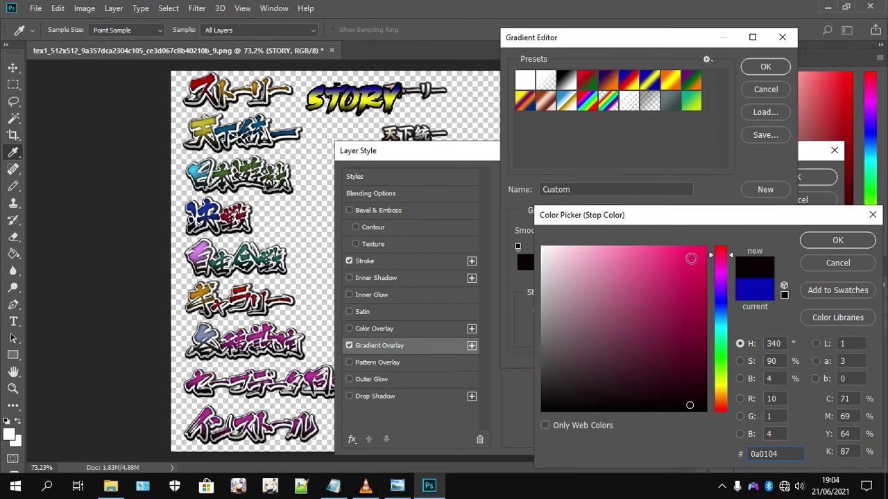
pyautogui.click(828, 243)
# Step: Recolour the gradient's middle stop to gold cb860a, sampled from the first Japanese title
pyautogui.doubleClick(648, 279)
pyautogui.click(257, 90)
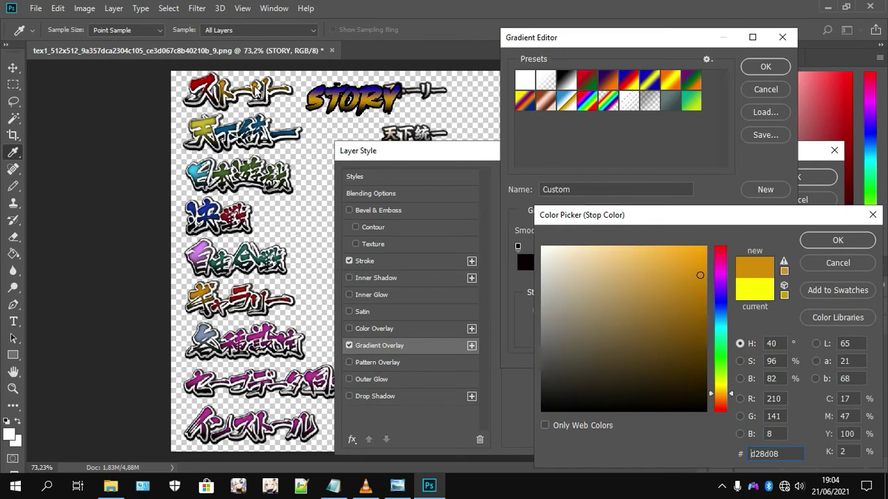
pyautogui.click(227, 88)
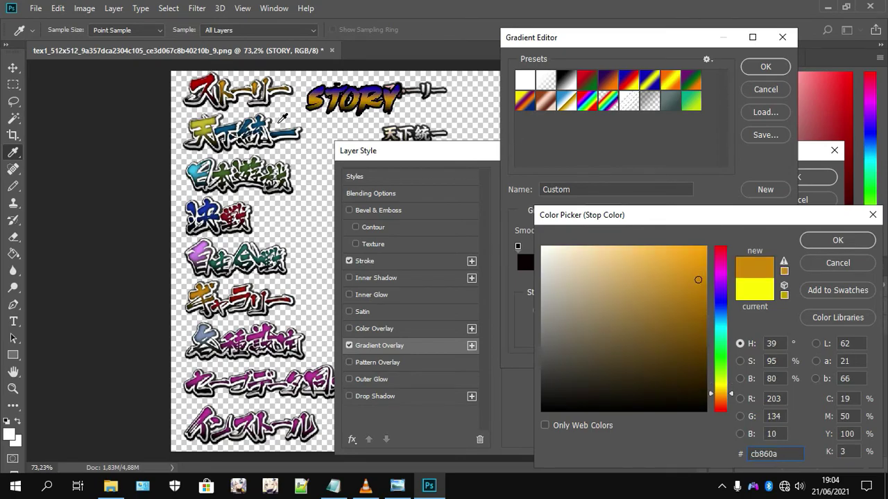
pyautogui.click(835, 242)
# Step: Recolour the gradient's last stop to red b40000, sampled from the first Japanese title, and apply the overlay
pyautogui.doubleClick(755, 284)
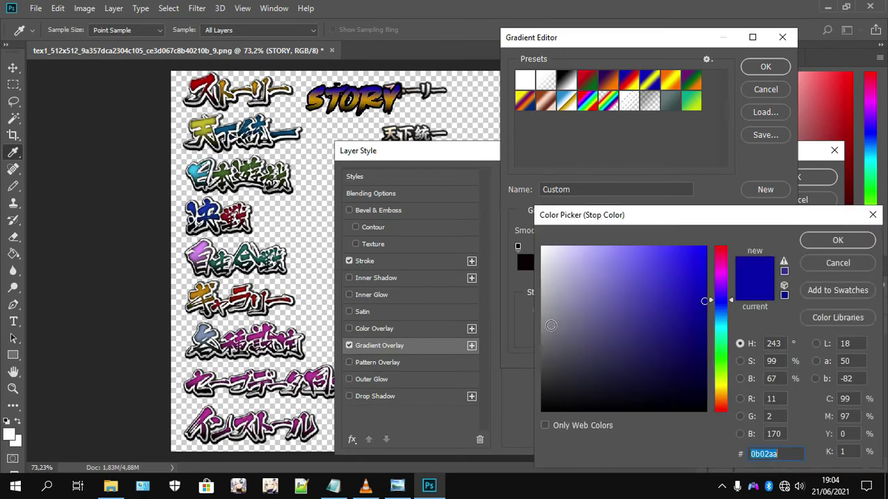
pyautogui.click(198, 90)
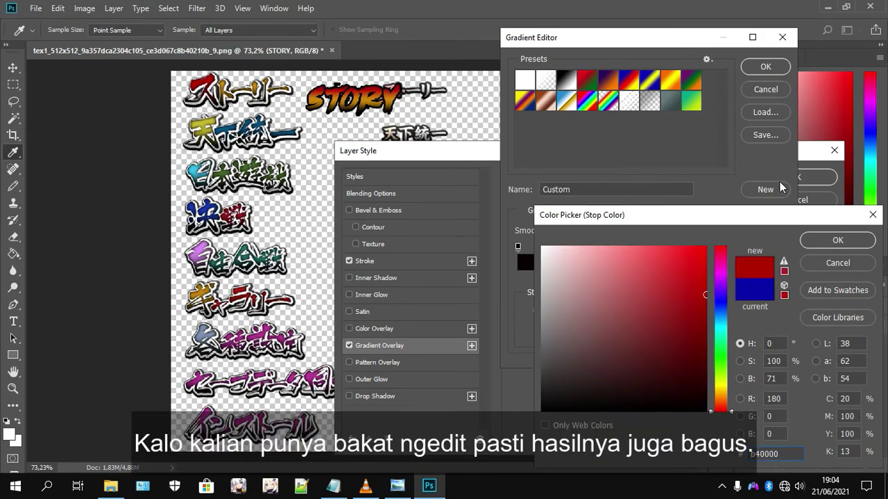
pyautogui.click(820, 241)
pyautogui.click(765, 66)
pyautogui.click(835, 174)
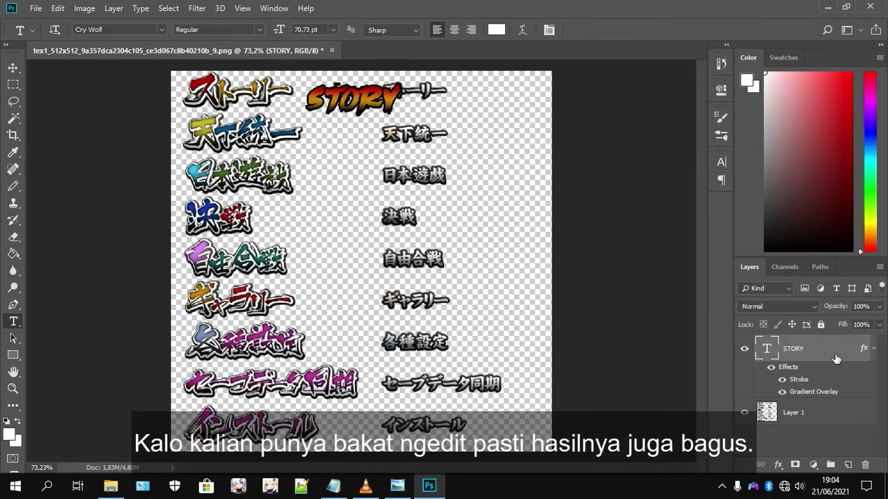
# Step: Change the STORY layer's stroke colour to white
pyautogui.doubleClick(373, 106)
pyautogui.doubleClick(811, 380)
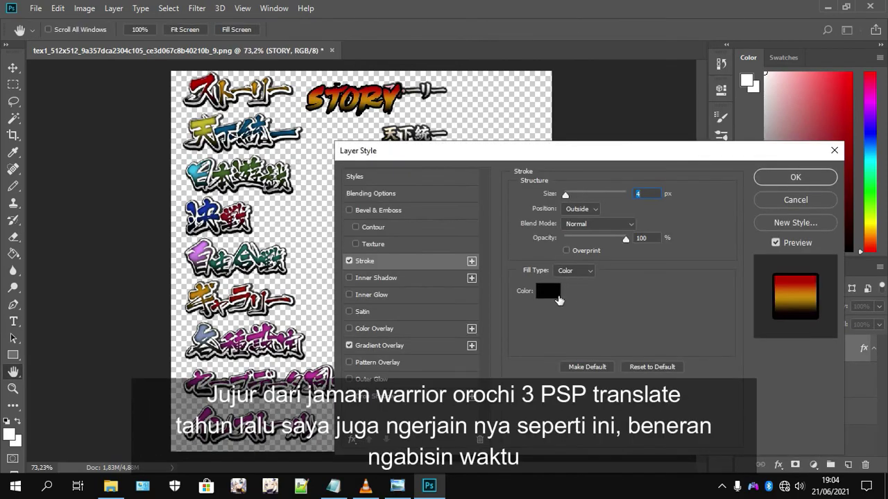
pyautogui.click(559, 299)
pyautogui.click(603, 246)
pyautogui.click(818, 242)
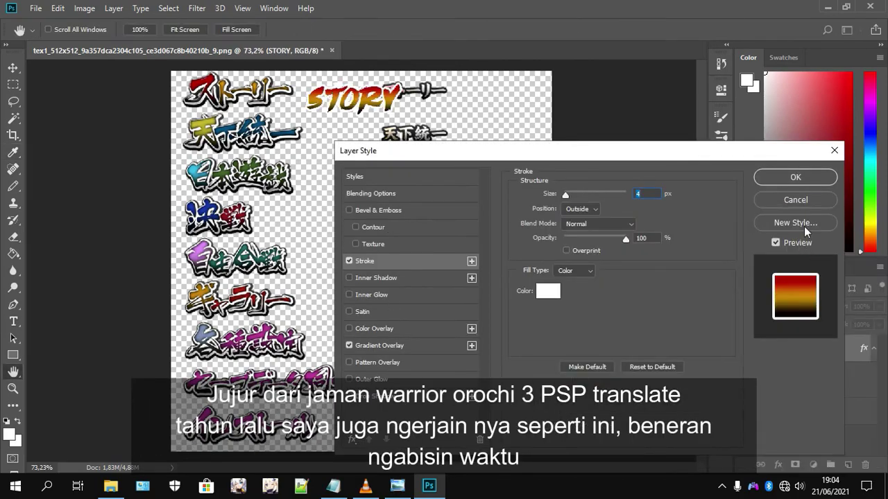
pyautogui.click(796, 177)
# Step: Set the STORY stroke colour to light grey cac9ca and place the text over the first large Japanese title
pyautogui.moveTo(381, 114); pyautogui.dragTo(423, 119)
pyautogui.doubleClick(811, 386)
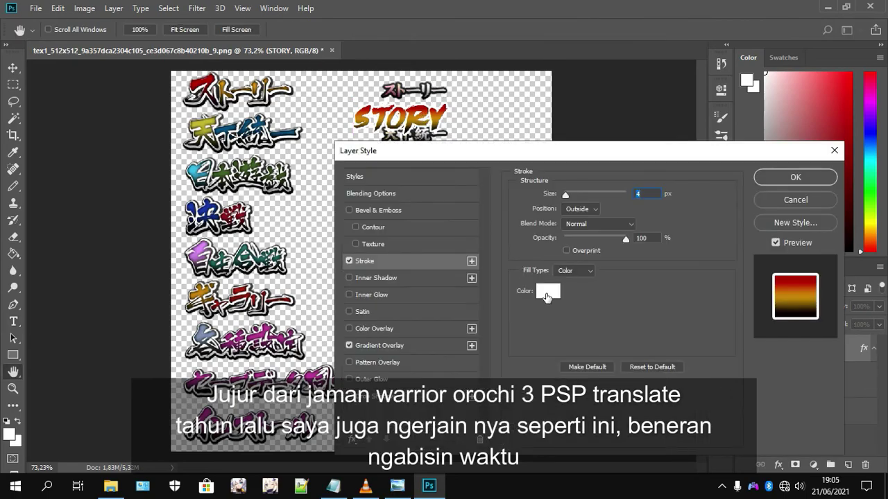
pyautogui.click(546, 297)
pyautogui.write('cac9ca')
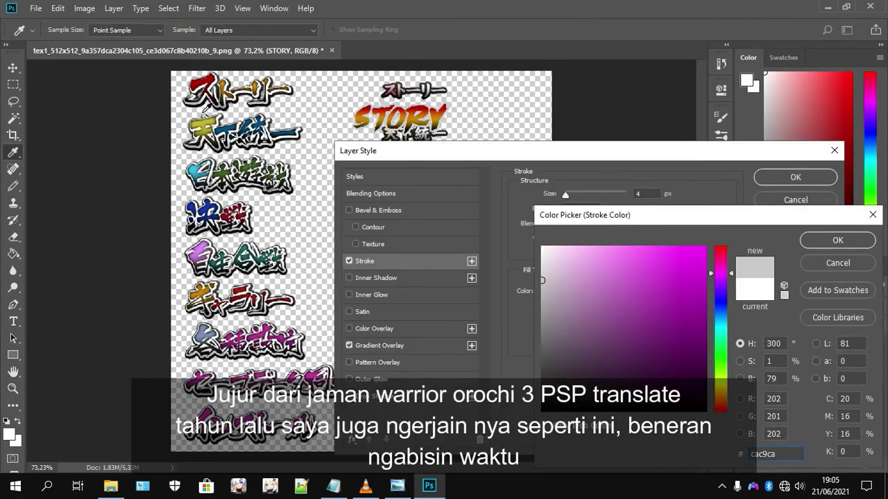
pyautogui.press('Return')
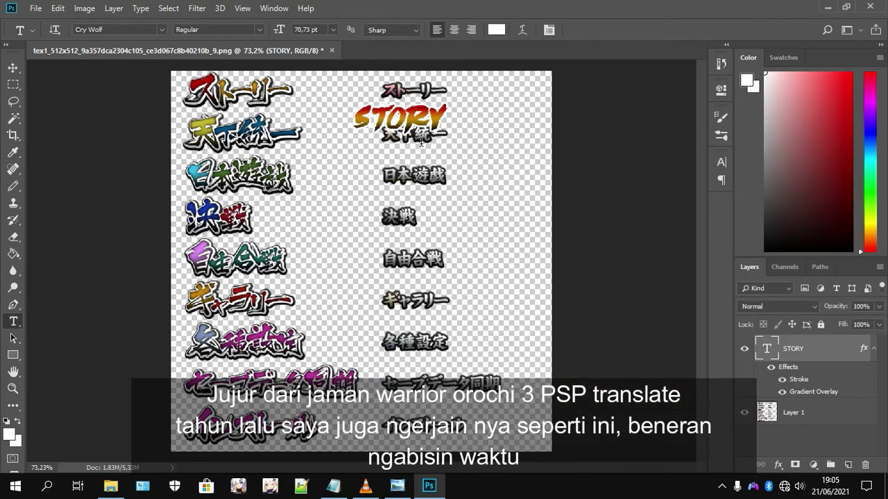
pyautogui.moveTo(400, 118); pyautogui.dragTo(253, 93)
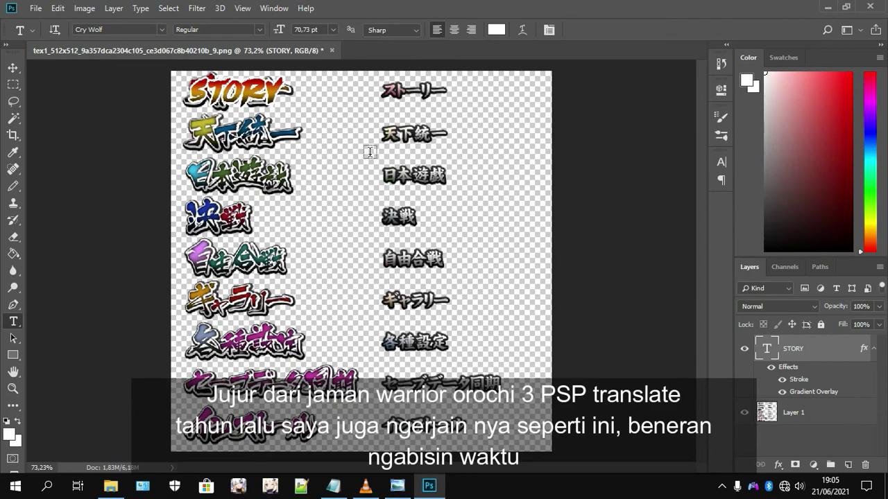
# Step: Duplicate the STORY layer, retype the copy as CONQUEST, and fit it over the second large Japanese title at 64.74 pt
pyautogui.moveTo(269, 98); pyautogui.dragTo(333, 144)
pyautogui.hotkey('ctrl', 'j')
pyautogui.doubleClick(358, 195)
pyautogui.write('CONQUEST')
pyautogui.moveTo(458, 212); pyautogui.dragTo(307, 155)
pyautogui.click(596, 30)
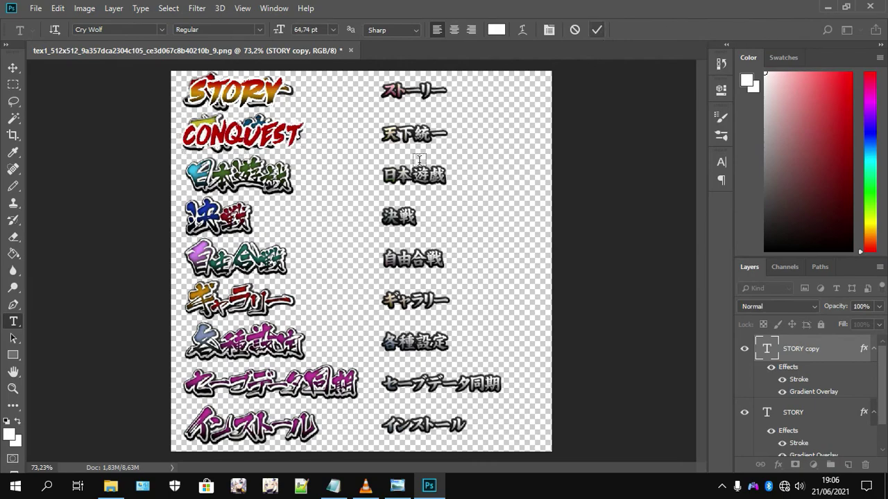
# Step: Duplicate the CONQUEST layer, retype the copy as JAPAN PLAY, and fit it over the third large Japanese title
pyautogui.moveTo(832, 357); pyautogui.dragTo(848, 466)
pyautogui.moveTo(269, 136); pyautogui.dragTo(409, 244)
pyautogui.doubleClick(376, 248)
pyautogui.write('JAPAN PLAY')
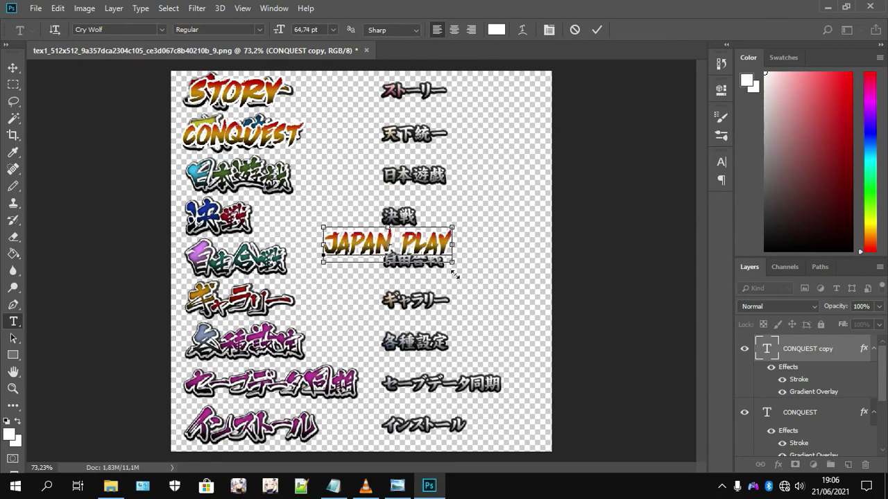
pyautogui.moveTo(377, 255); pyautogui.dragTo(303, 204)
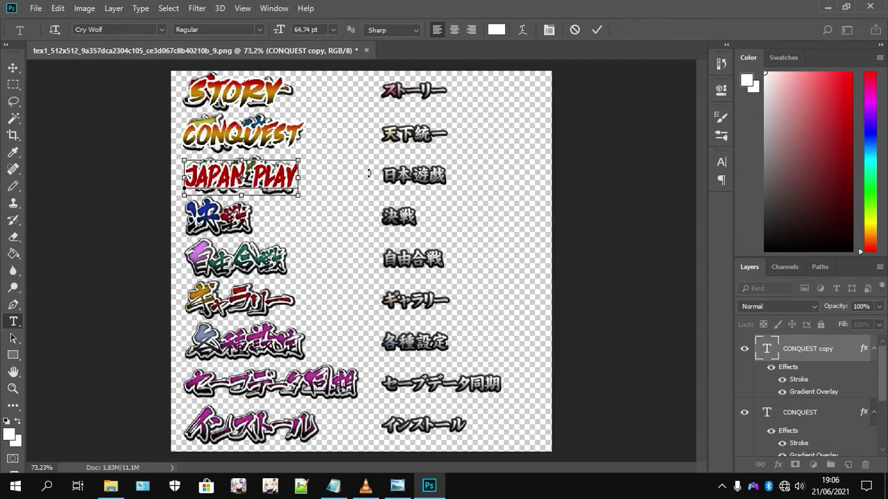
pyautogui.click(597, 31)
# Step: Duplicate the JAPAN PLAY layer, retype the copy as FREE MODE, and fit it over the fourth large Japanese title at 65.94 pt
pyautogui.moveTo(816, 354); pyautogui.dragTo(848, 465)
pyautogui.moveTo(270, 189); pyautogui.dragTo(387, 231)
pyautogui.moveTo(303, 228)
pyautogui.mouseDown()
pyautogui.moveTo(426, 228)
pyautogui.moveTo(298, 223)
pyautogui.mouseUp()
pyautogui.write('FREE MODE')
pyautogui.moveTo(313, 247)
pyautogui.mouseDown()
pyautogui.moveTo(292, 243)
pyautogui.moveTo(305, 248)
pyautogui.mouseUp()
pyautogui.hotkey('ctrl', 'Return')
# Step: Duplicate FREE MODE as VS MODE, placing VS MODE over the fourth large title and FREE MODE over the fifth
pyautogui.moveTo(819, 360); pyautogui.dragTo(847, 464)
pyautogui.keyDown('ctrl'); pyautogui.moveTo(259, 223); pyautogui.dragTo(406, 267); pyautogui.keyUp('ctrl')
pyautogui.doubleClick(351, 267)
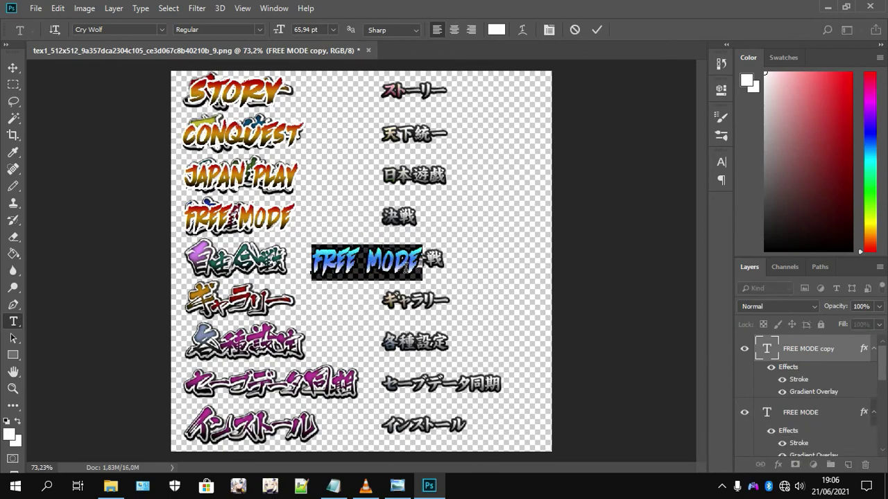
pyautogui.write('VS MODE')
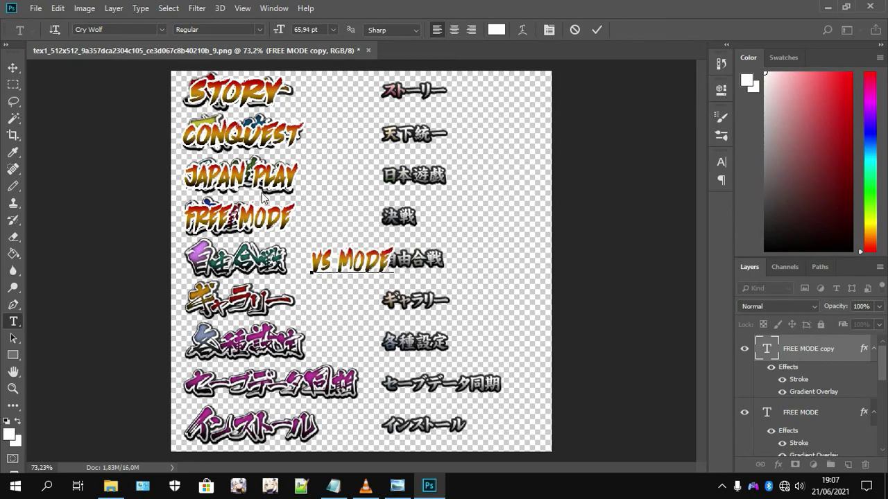
pyautogui.click(596, 29)
pyautogui.moveTo(277, 223); pyautogui.dragTo(277, 267)
pyautogui.moveTo(374, 261); pyautogui.dragTo(249, 217)
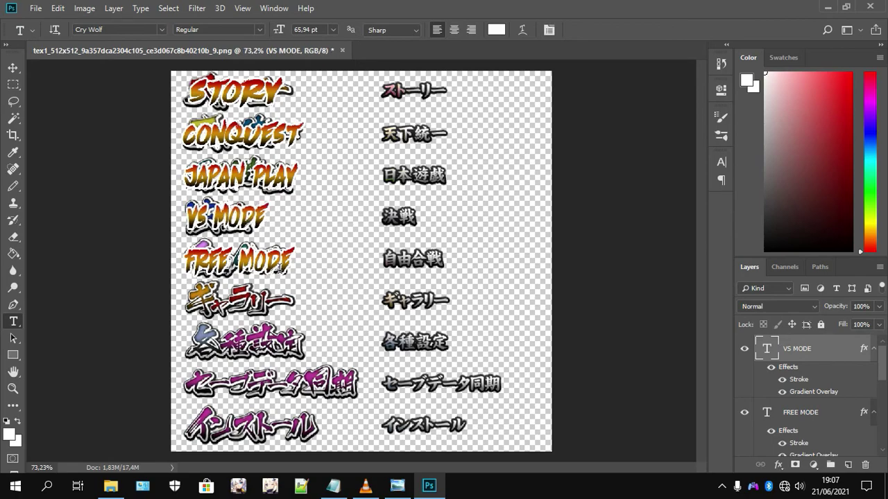
# Step: Duplicate the VS MODE layer, retype the copy as GALLERY, and fit it over the sixth large Japanese title
pyautogui.moveTo(836, 355); pyautogui.dragTo(849, 465)
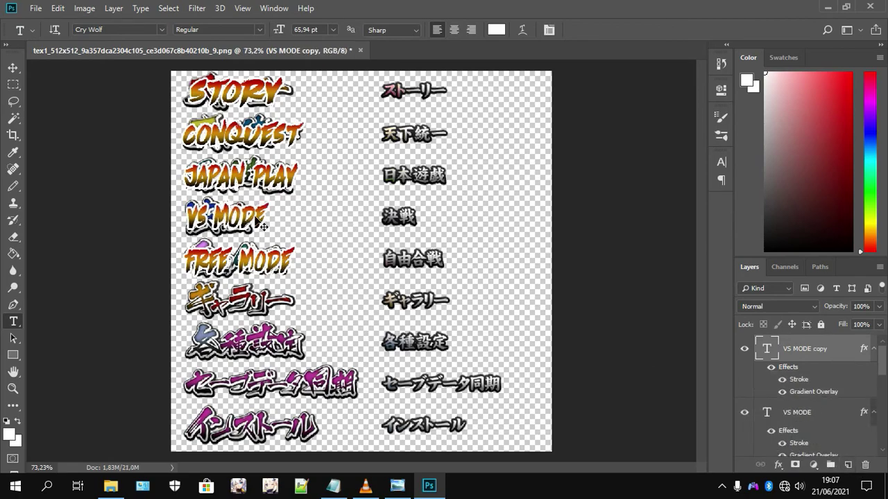
pyautogui.moveTo(252, 222); pyautogui.dragTo(373, 321)
pyautogui.tripleClick(373, 322)
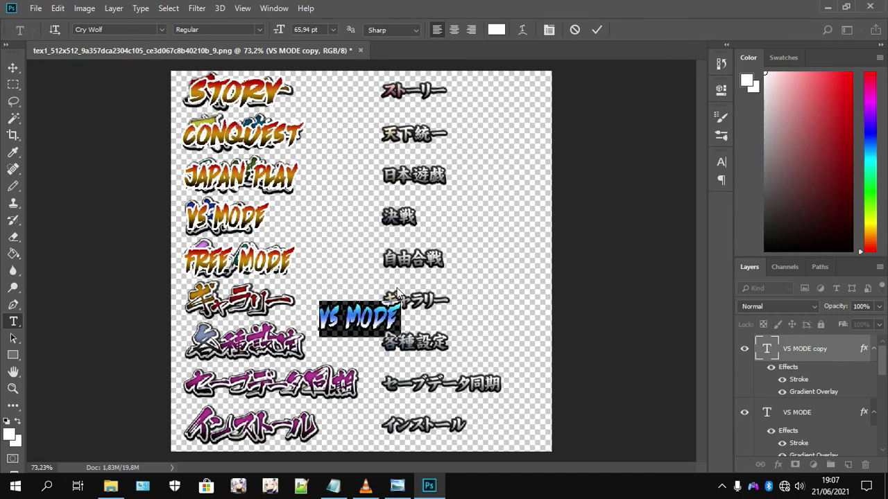
pyautogui.write('GALLERY')
pyautogui.moveTo(413, 312); pyautogui.dragTo(226, 303)
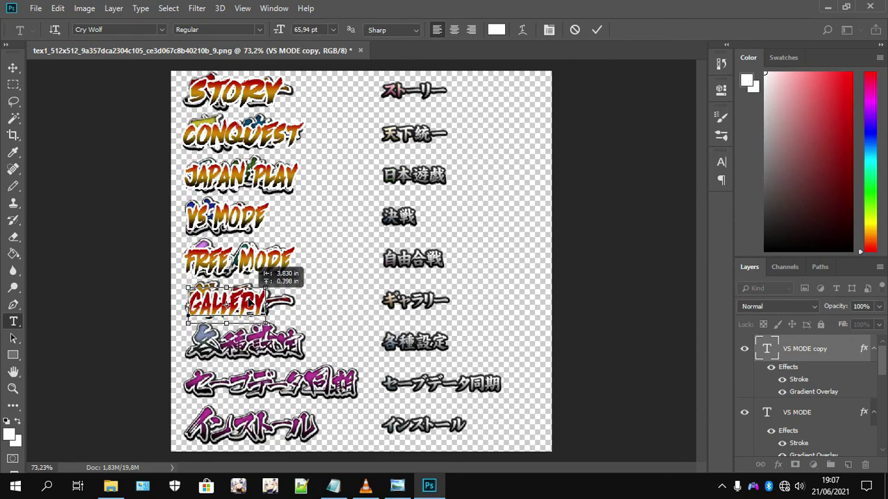
pyautogui.moveTo(265, 323); pyautogui.dragTo(292, 323)
pyautogui.click(596, 30)
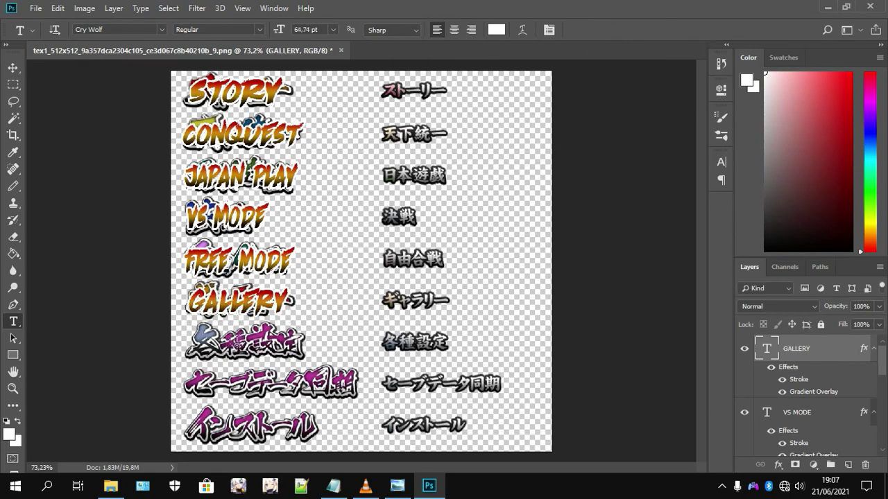
# Step: Duplicate the GALLERY layer, retype the copy as OPTION, and place it over the seventh large Japanese title
pyautogui.moveTo(825, 360); pyautogui.dragTo(848, 465)
pyautogui.moveTo(268, 306); pyautogui.dragTo(427, 339)
pyautogui.doubleClick(374, 337)
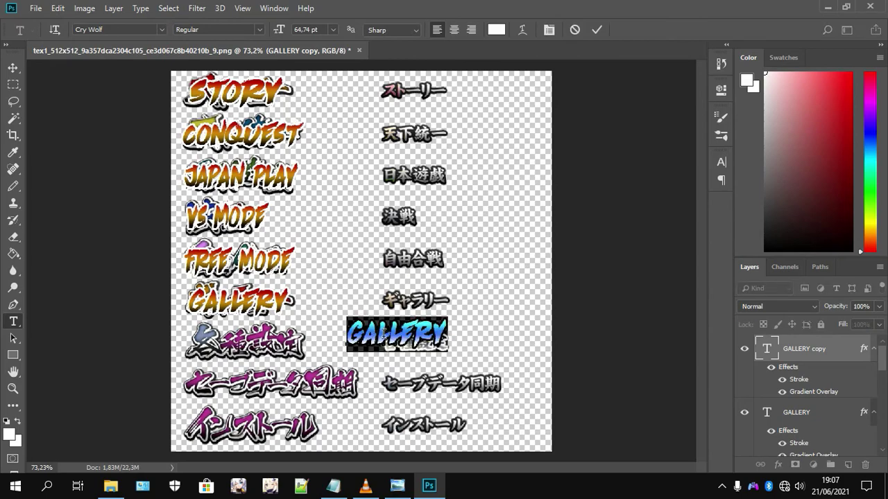
pyautogui.write('OPSI')
pyautogui.write('TION')
pyautogui.moveTo(384, 333); pyautogui.dragTo(229, 316)
pyautogui.hotkey('ctrl', 'Return')
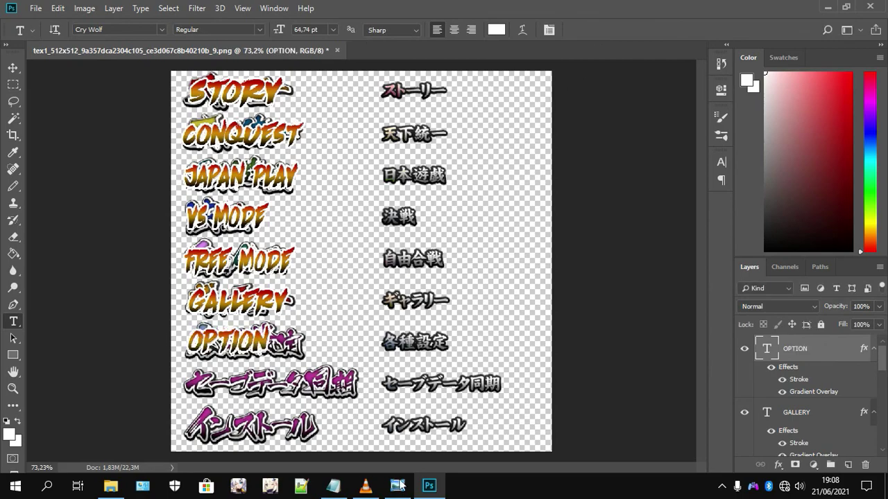
# Step: Close the image viewer and bring up the text editor window
pyautogui.click(396, 485)
pyautogui.click(840, 36)
pyautogui.click(333, 485)
pyautogui.click(352, 7)
# Step: Duplicate the OPTION layer, retype the copy as SAVE DATA SYNC, and fit it over the eighth large Japanese title
pyautogui.moveTo(804, 352); pyautogui.dragTo(847, 465)
pyautogui.moveTo(254, 347); pyautogui.dragTo(348, 384)
pyautogui.doubleClick(307, 383)
pyautogui.write('SAVE DATA SYNC')
pyautogui.moveTo(447, 379); pyautogui.dragTo(359, 410)
pyautogui.click(341, 349)
# Step: Duplicate the SAVE DATA SYNC layer and retype the copy as DOWNLOAD for the last large Japanese title
pyautogui.hotkey('ctrl', 'j')
pyautogui.moveTo(311, 383); pyautogui.dragTo(475, 306)
pyautogui.click(474, 306)
pyautogui.hotkey('ctrl', 'a')
pyautogui.write('DOWNLOAD')
pyautogui.click(596, 29)
# Step: Duplicate the DOWNLOAD layer, retype the copy as Story, and place it over the third small Japanese title
pyautogui.moveTo(410, 306); pyautogui.dragTo(448, 178)
pyautogui.hotkey('ctrl', 'j')
pyautogui.click(448, 181)
pyautogui.hotkey('ctrl', 'a')
pyautogui.write('STORY')
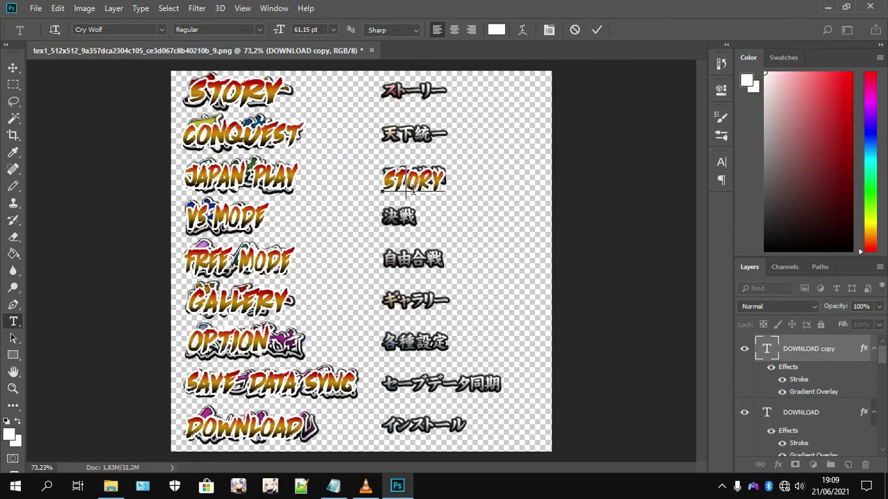
# Step: Change the stroke colour of the small Story text layer to black
pyautogui.doubleClick(820, 383)
pyautogui.click(548, 293)
pyautogui.click(545, 405)
pyautogui.click(836, 240)
pyautogui.click(797, 177)
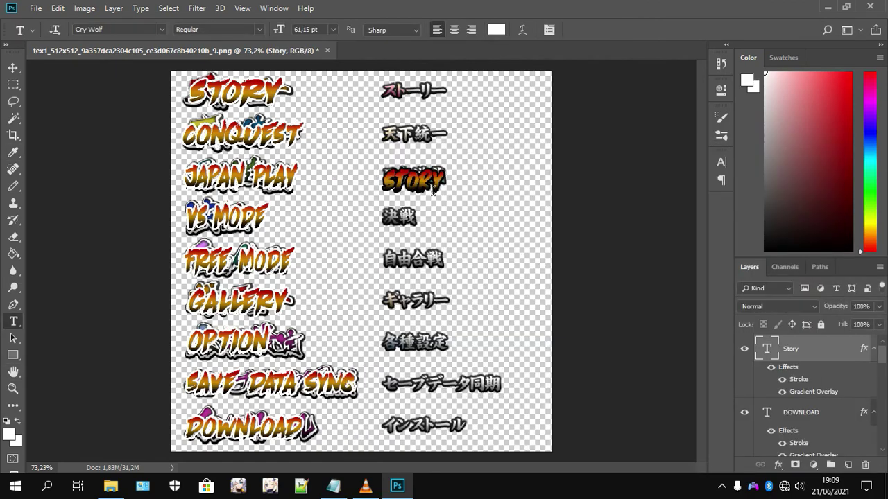
# Step: Move the small Story text beside the second small Japanese title and open its gradient overlay for colour editing
pyautogui.moveTo(415, 180); pyautogui.dragTo(489, 137)
pyautogui.doubleClick(825, 392)
pyautogui.click(586, 169)
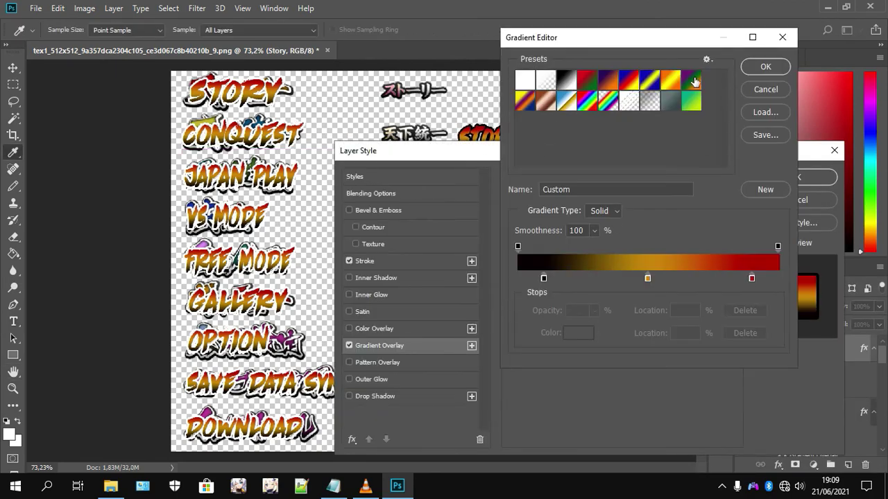
# Step: Try recolouring the Story gradient's black stop off-white and its red stop to f3c8b5, sampled from the first small Japanese title
pyautogui.doubleClick(543, 279)
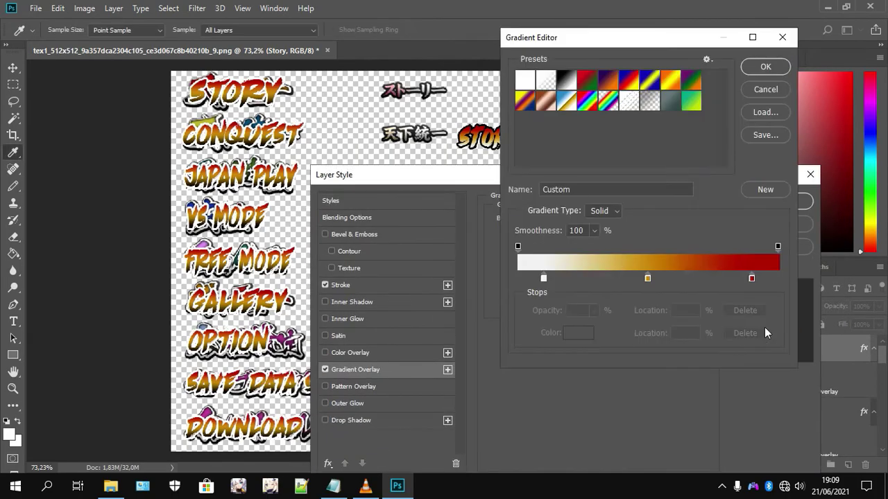
pyautogui.click(751, 277)
pyautogui.click(578, 333)
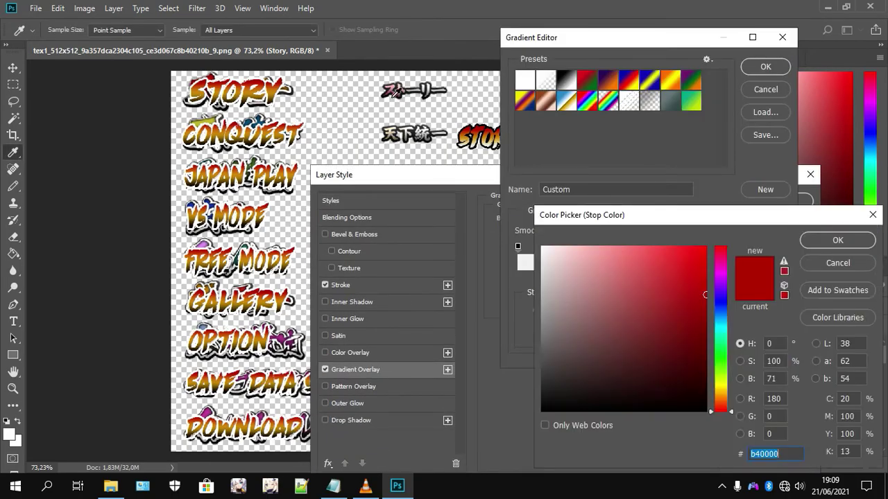
pyautogui.click(401, 90)
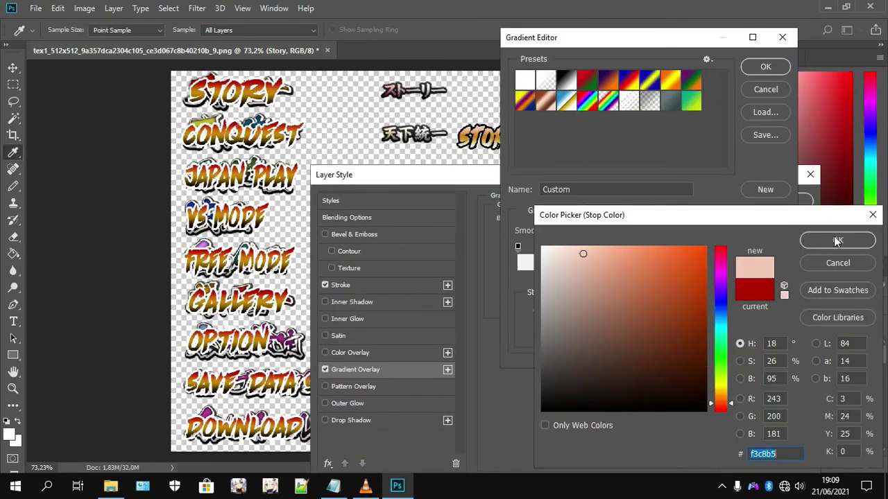
pyautogui.click(824, 239)
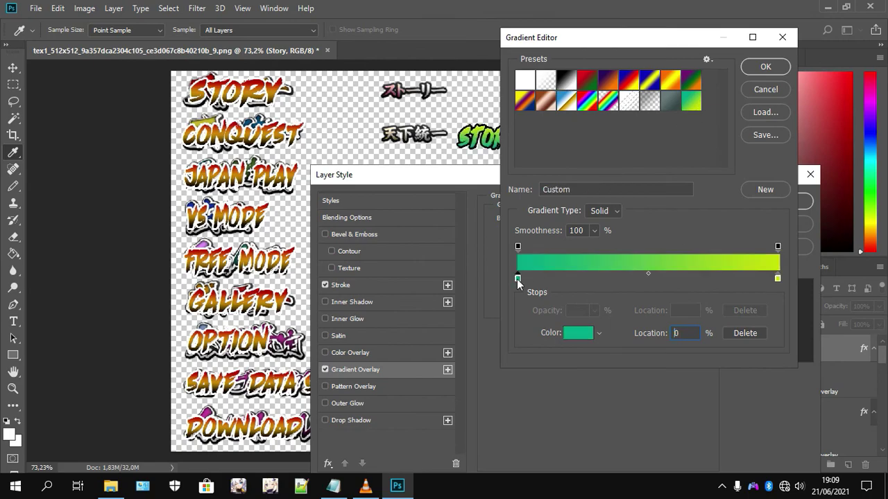
# Step: Switch the Story gradient to the green-to-yellow preset and recolour its first stop white and its last stop pale pink
pyautogui.doubleClick(517, 279)
pyautogui.click(394, 95)
pyautogui.click(396, 101)
pyautogui.click(401, 104)
pyautogui.moveTo(403, 100); pyautogui.dragTo(432, 92)
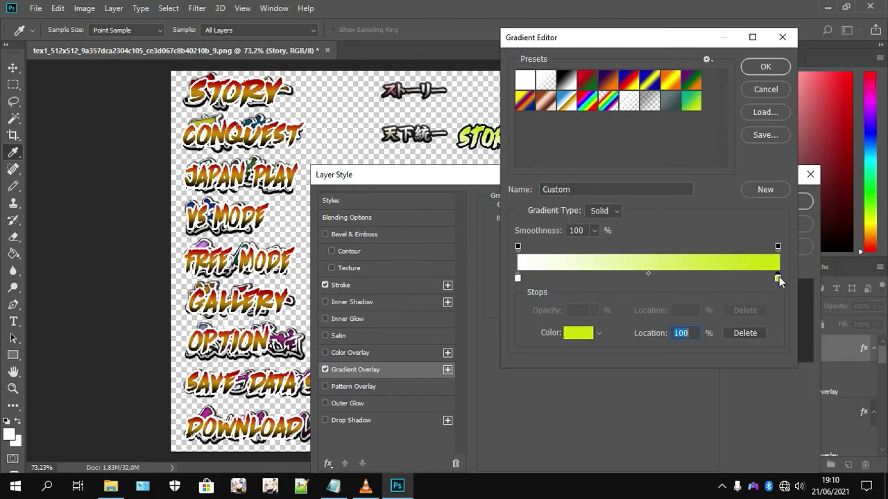
pyautogui.doubleClick(779, 279)
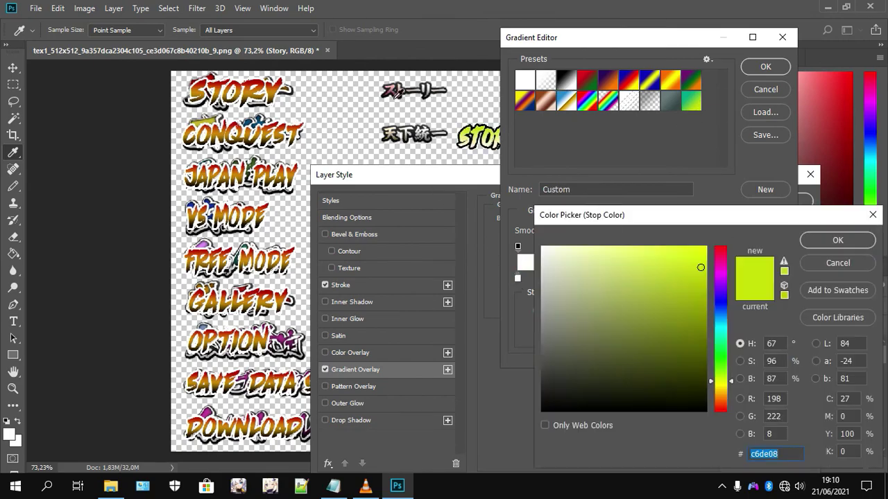
pyautogui.click(582, 264)
pyautogui.click(836, 240)
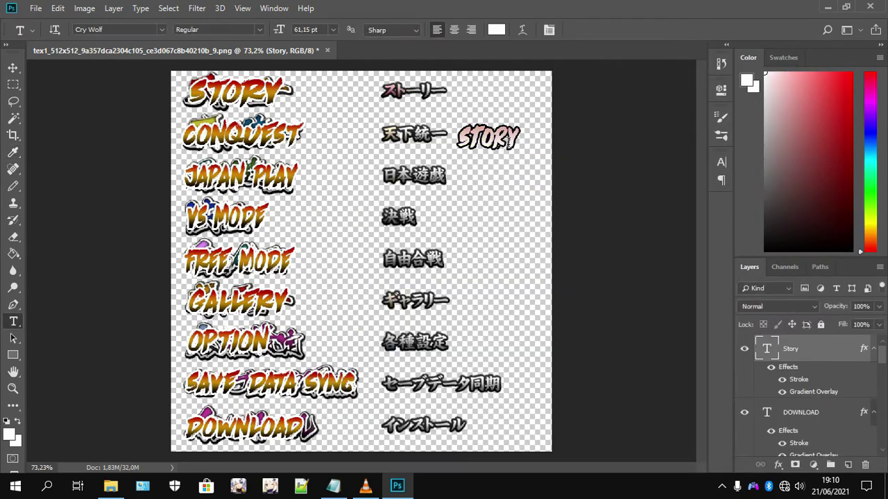
# Step: Move the small Story text over the first small Japanese title and scale it to fit
pyautogui.moveTo(509, 142); pyautogui.dragTo(451, 190)
pyautogui.hotkey('ctrl', 't')
pyautogui.click(587, 29)
# Step: Retype a copy of the small Story text as CONQUEST for the second small Japanese title
pyautogui.doubleClick(491, 139)
pyautogui.write('CONQUES')
pyautogui.click(597, 29)
# Step: Retype a copy of the small CONQUEST text as JAPAN PLAY for the third small Japanese title
pyautogui.doubleClick(475, 211)
pyautogui.write('JAPAN')
pyautogui.hotkey('ctrl', 'Return')
pyautogui.scroll(3, 444, 212)
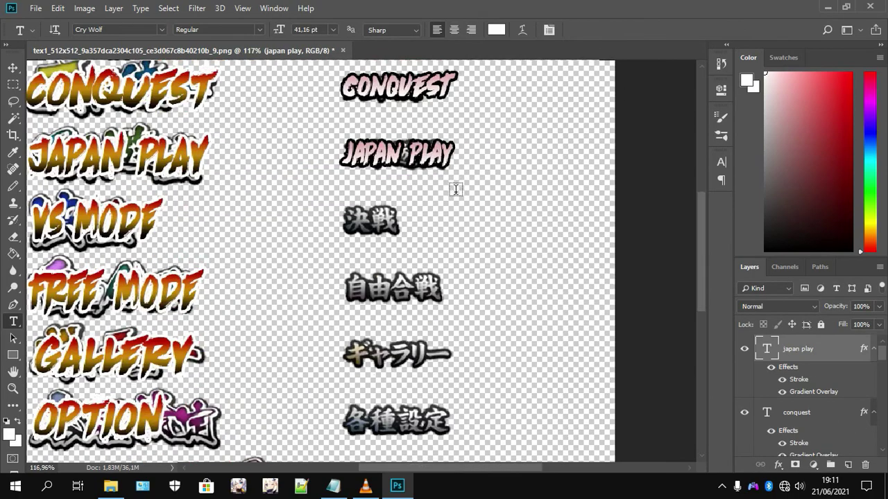
# Step: Duplicate the small JAPAN PLAY layer, place the copy over the fourth small Japanese title, and retype it as VS MODE
pyautogui.scroll(-4, 454, 188)
pyautogui.moveTo(840, 349); pyautogui.dragTo(847, 464)
pyautogui.keyDown('ctrl'); pyautogui.moveTo(423, 192); pyautogui.dragTo(419, 271); pyautogui.keyUp('ctrl')
pyautogui.tripleClick(451, 233)
pyautogui.write('vs mode')
pyautogui.scroll(4, 437, 235)
pyautogui.hotkey('ctrl', 'Return')
# Step: Duplicate the small VS MODE layer, move the copy over the fifth small Japanese title, and retype it as FREE MODE
pyautogui.hotkey('ctrl', 'j')
pyautogui.moveTo(376, 270); pyautogui.dragTo(409, 340)
pyautogui.write('FRee mode')
pyautogui.click(595, 31)
# Step: Duplicate the small FREE MODE layer and retype the copy as GALLERY for the sixth small Japanese title
pyautogui.hotkey('ctrl', 'j')
pyautogui.tripleClick(520, 307)
pyautogui.write('GALLERY')
pyautogui.hotkey('ctrl', 'Return')
pyautogui.scroll(-4, 425, 323)
pyautogui.scroll(3, 391, 281)
# Step: Duplicate the small GALLERY layer, retype the copy as OPTION, and scale it to fit the seventh small Japanese title
pyautogui.rightClick(787, 351)
pyautogui.click(690, 67)
pyautogui.click(551, 124)
pyautogui.doubleClick(507, 350)
pyautogui.write('OP')
pyautogui.click(597, 31)
pyautogui.hotkey('ctrl', 't')
pyautogui.moveTo(423, 352); pyautogui.dragTo(439, 352)
pyautogui.click(587, 30)
# Step: Duplicate the small OPTION layer, retype the copy as SAVE DATA SYNC, and fit it over the eighth small Japanese title
pyautogui.moveTo(829, 354); pyautogui.dragTo(848, 465)
pyautogui.scroll(-2, 481, 319)
pyautogui.keyDown('ctrl'); pyautogui.moveTo(414, 340); pyautogui.dragTo(458, 371); pyautogui.keyUp('ctrl')
pyautogui.doubleClick(498, 341)
pyautogui.write('save data sync')
pyautogui.scroll(6, 466, 355)
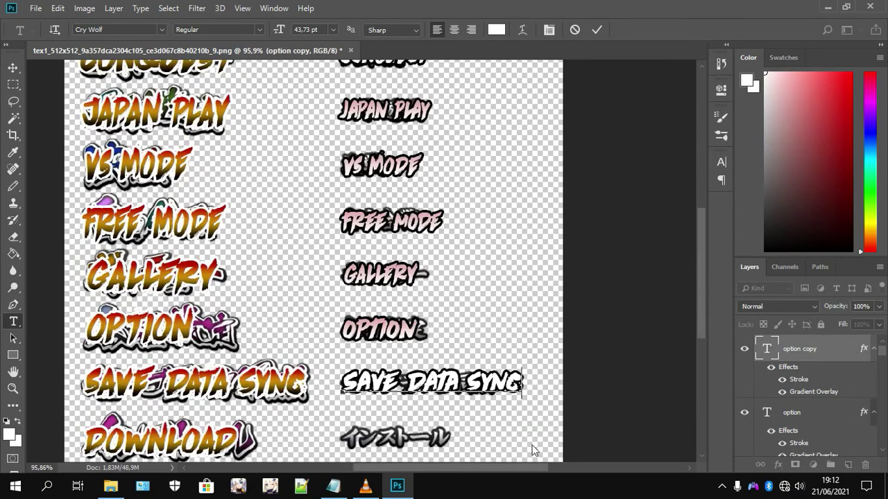
pyautogui.keyDown('ctrl'); pyautogui.moveTo(517, 379); pyautogui.dragTo(488, 384); pyautogui.keyUp('ctrl')
pyautogui.hotkey('ctrl', 'Return')
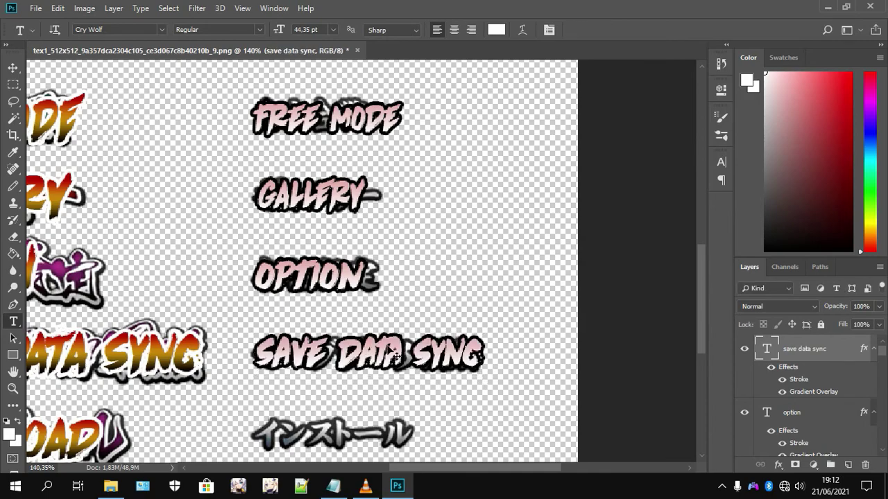
# Step: Duplicate the small SAVE DATA SYNC layer, place the copy over the last small Japanese title, and retype it as DOWNLOAD
pyautogui.scroll(-3, 449, 390)
pyautogui.moveTo(811, 349); pyautogui.dragTo(849, 465)
pyautogui.keyDown('ctrl'); pyautogui.moveTo(429, 205); pyautogui.dragTo(435, 287); pyautogui.keyUp('ctrl')
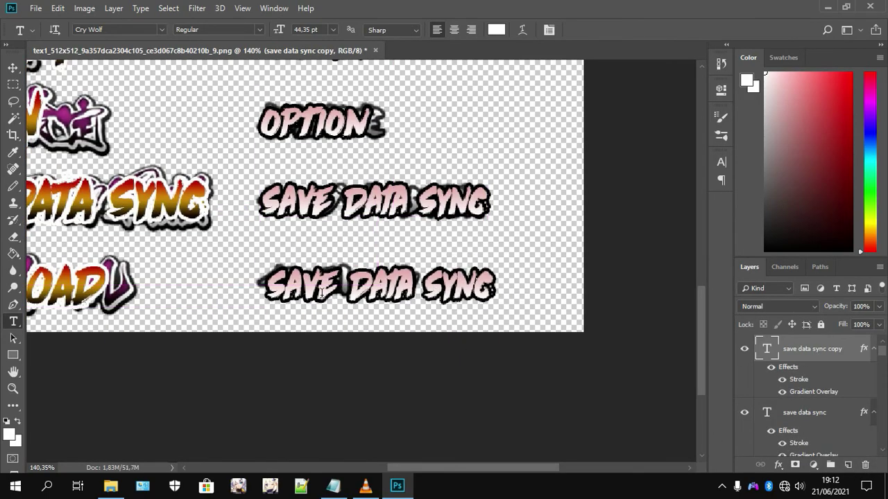
pyautogui.moveTo(268, 287); pyautogui.dragTo(570, 287)
pyautogui.write('download')
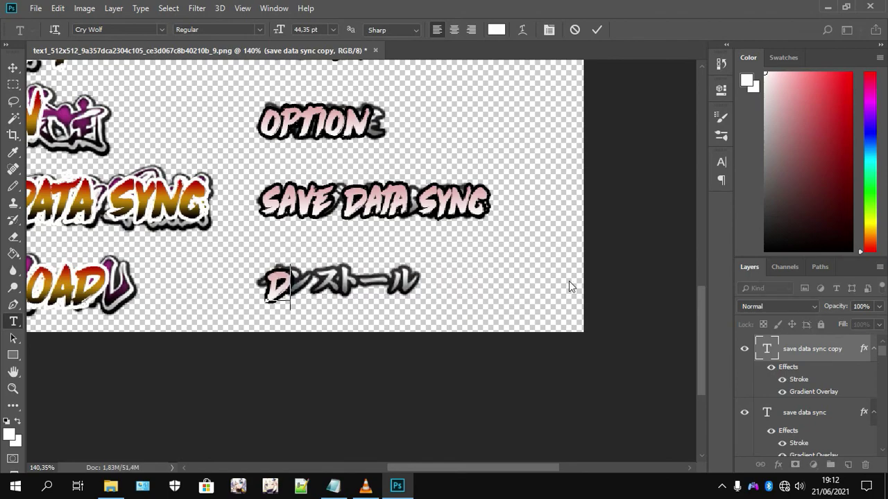
pyautogui.click(595, 31)
pyautogui.keyDown('ctrl'); pyautogui.moveTo(405, 304); pyautogui.dragTo(401, 302); pyautogui.keyUp('ctrl')
pyautogui.scroll(-5, 463, 276)
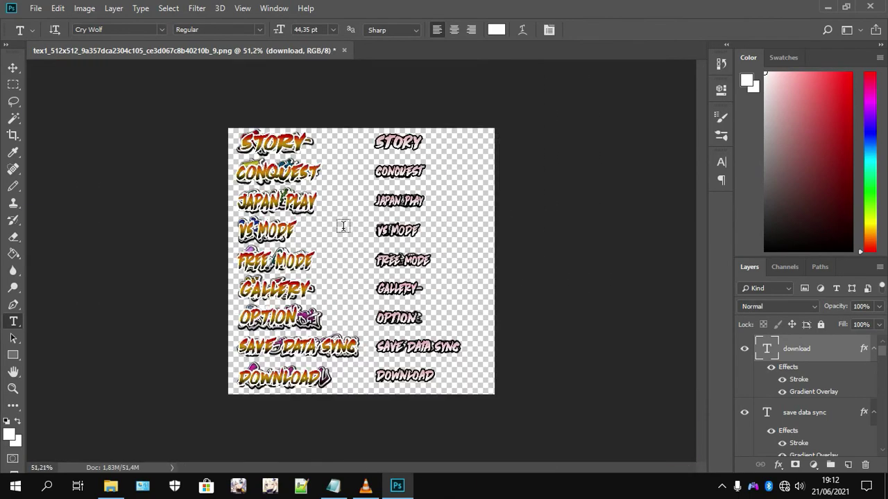
# Step: Hide Layer 1, which holds the original Japanese menu text
pyautogui.scroll(1, 342, 227)
pyautogui.scroll(-2, 852, 431)
pyautogui.scroll(-1, 846, 426)
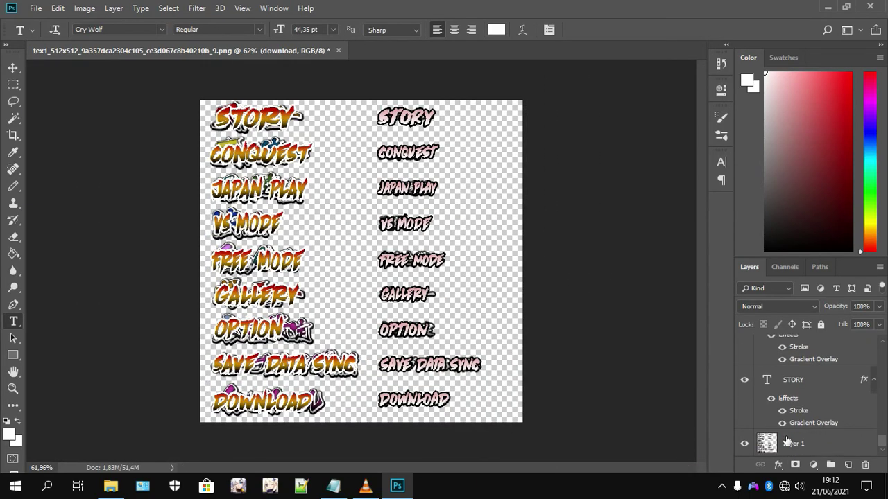
pyautogui.click(743, 446)
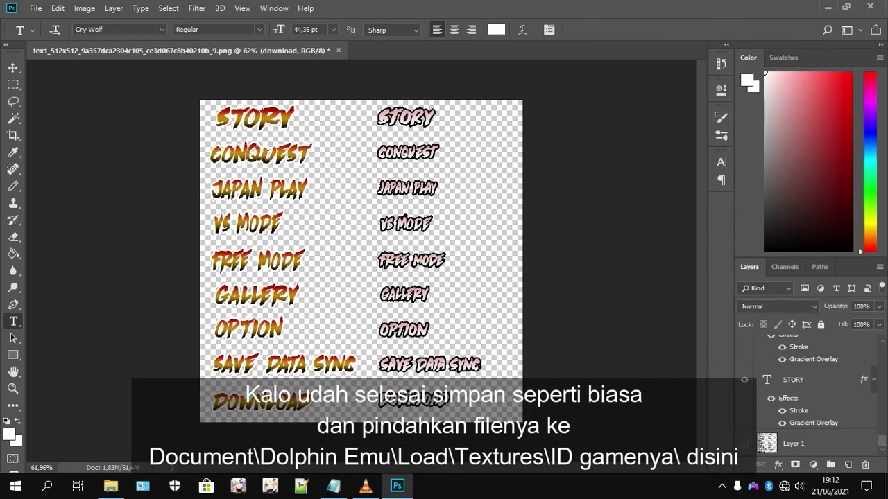
# Step: Save the texture as a PNG over the original tex1_512x512_9a357dca2304c105_ce3d067c8b40210b_9.png in the S3HJ08 dump folder, with the large file size option
pyautogui.click(35, 8)
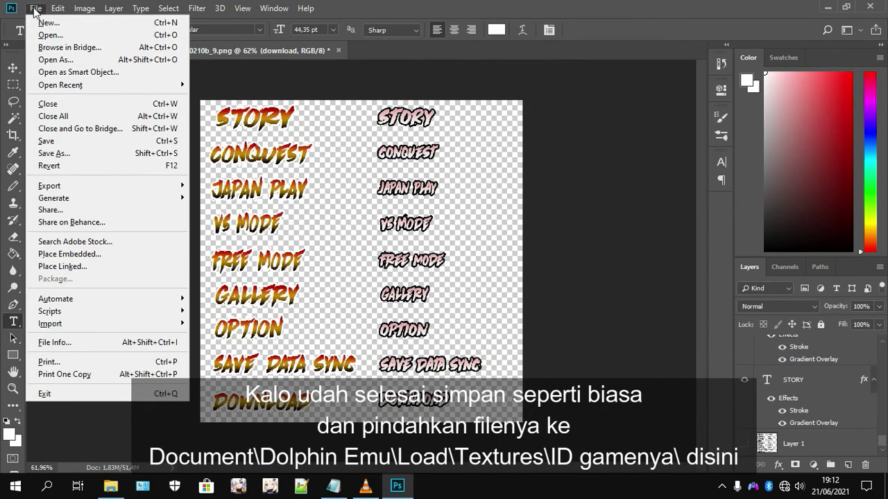
pyautogui.click(62, 153)
pyautogui.click(272, 262)
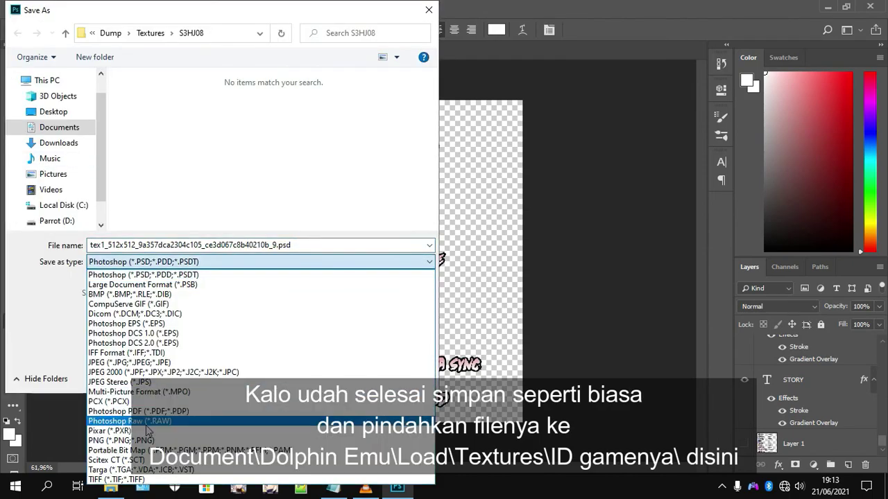
pyautogui.click(111, 431)
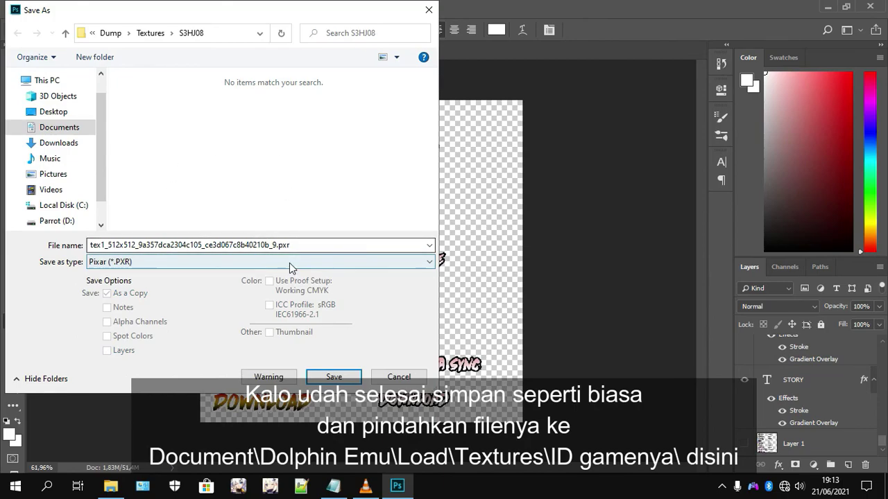
pyautogui.click(271, 262)
pyautogui.click(152, 444)
pyautogui.click(167, 129)
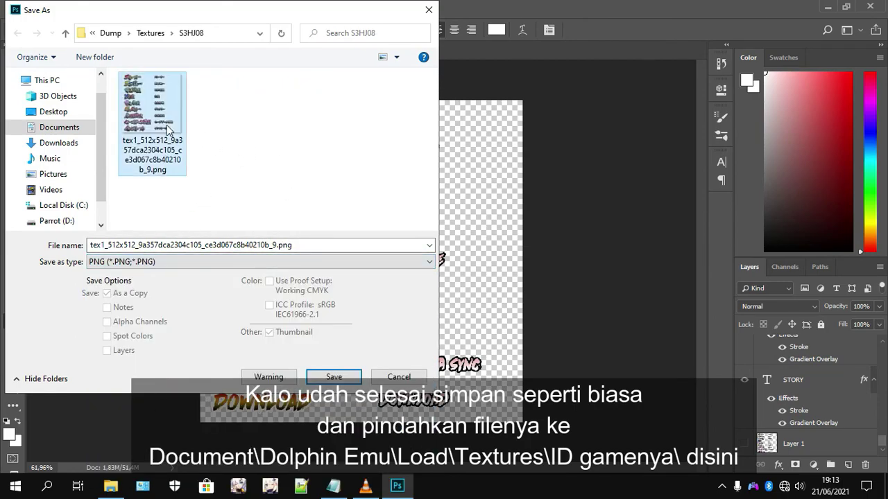
pyautogui.click(339, 380)
pyautogui.click(509, 244)
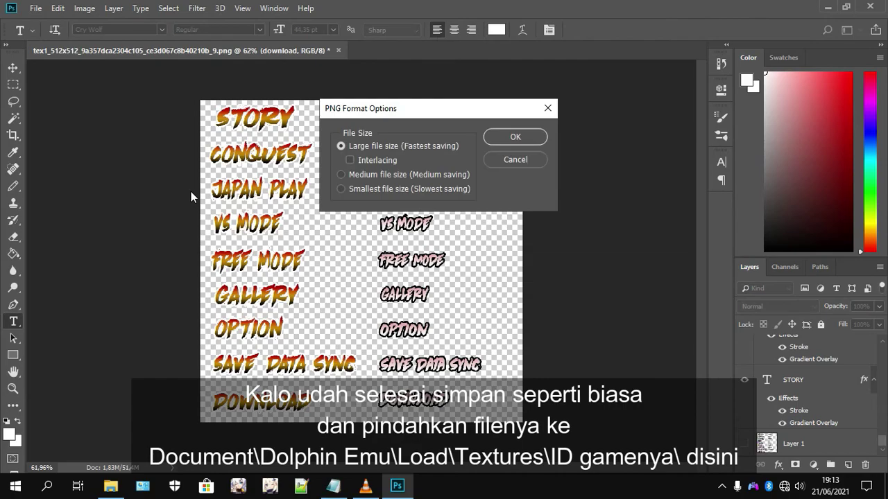
pyautogui.click(541, 137)
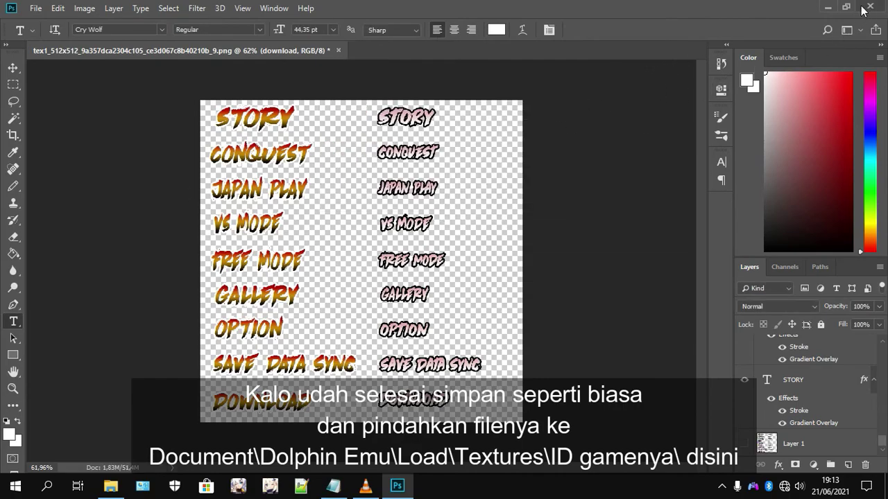
# Step: Leave Photoshop, switch to the S3HJ08 dump folder in File Explorer, and preview the saved texture PNG
pyautogui.click(869, 9)
pyautogui.click(747, 81)
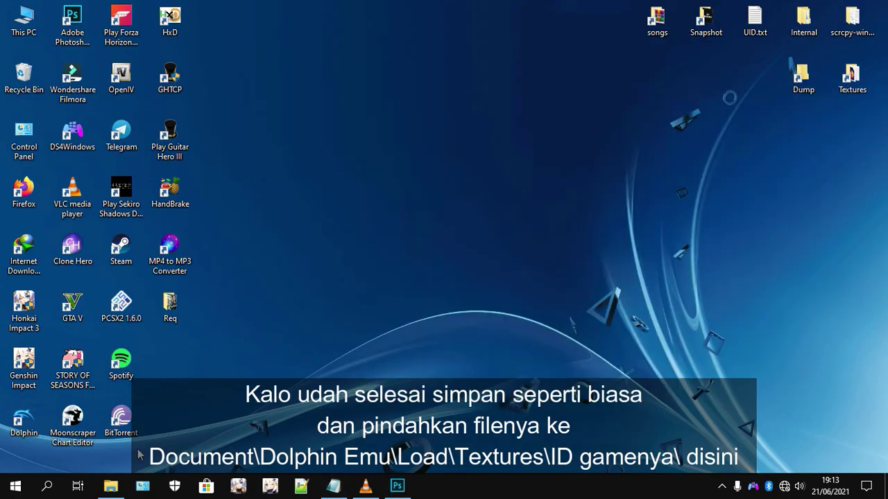
pyautogui.click(111, 486)
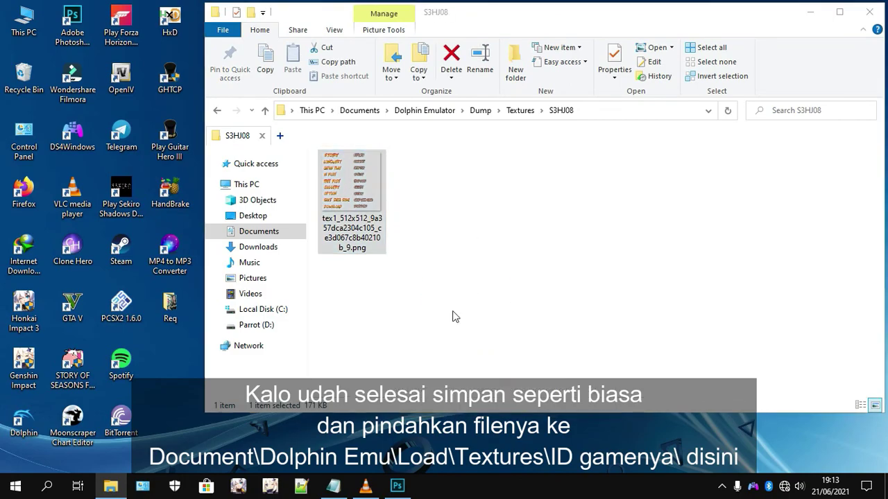
pyautogui.press('Return')
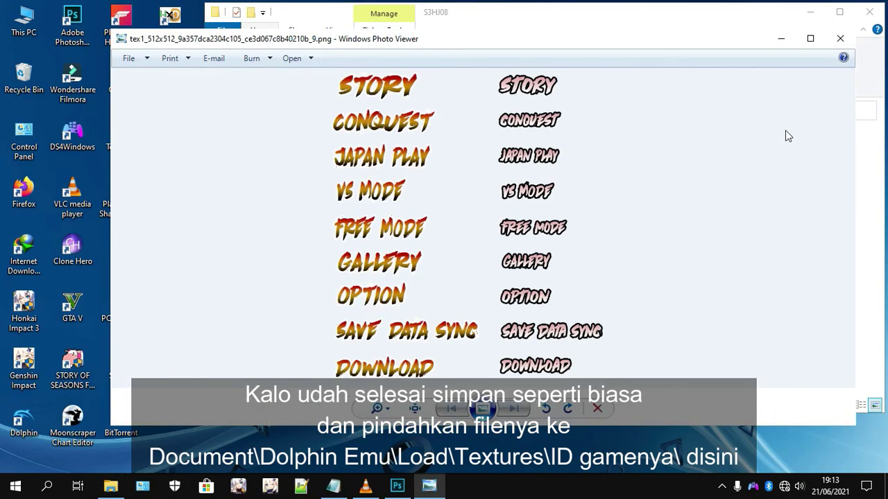
pyautogui.click(840, 39)
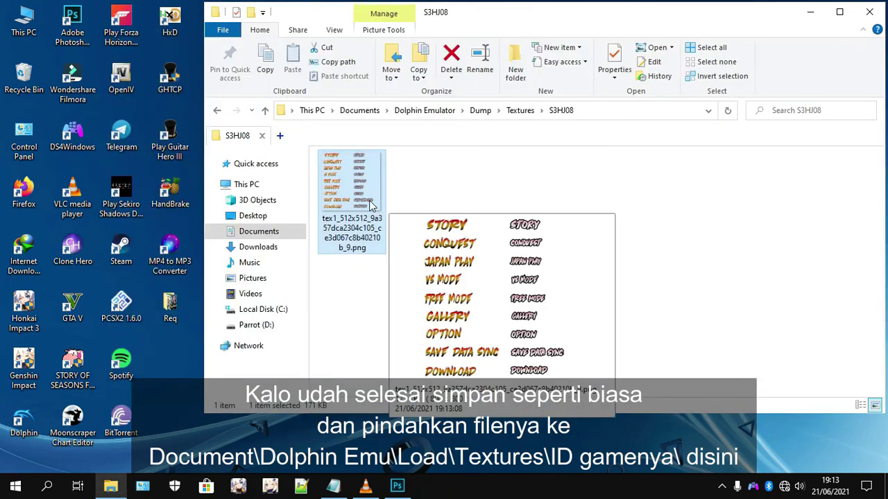
# Step: Cut the edited texture PNG and open Documents\Dolphin Emulator\Load\Textures in a new tab
pyautogui.rightClick(371, 206)
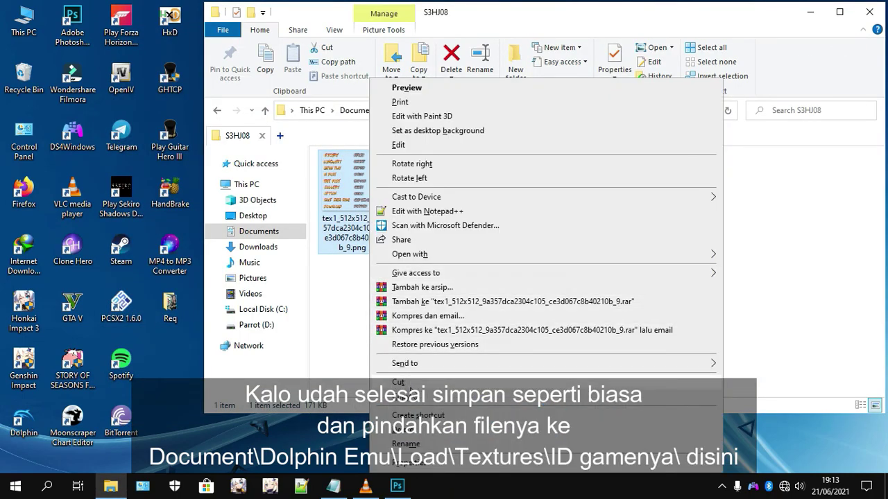
pyautogui.click(409, 384)
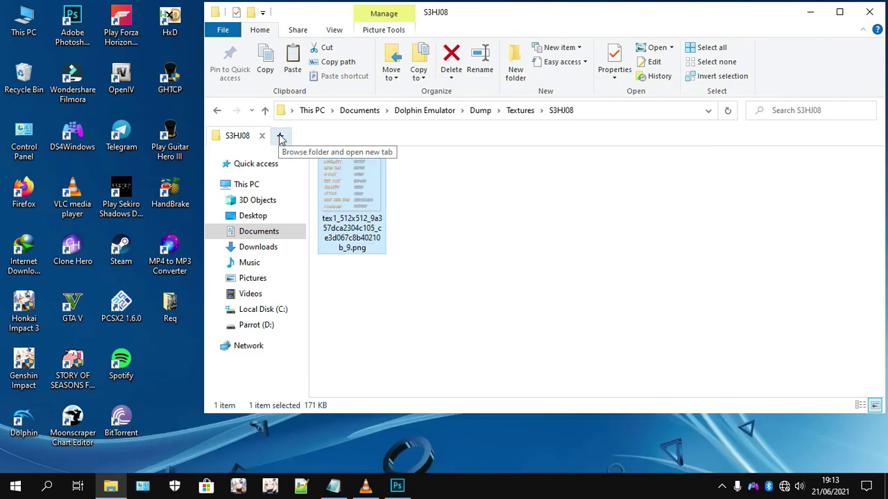
pyautogui.click(280, 136)
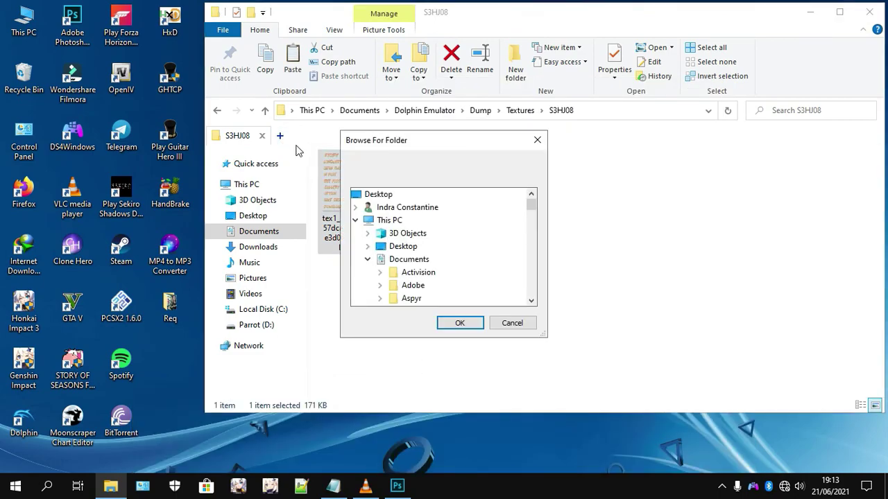
pyautogui.click(457, 323)
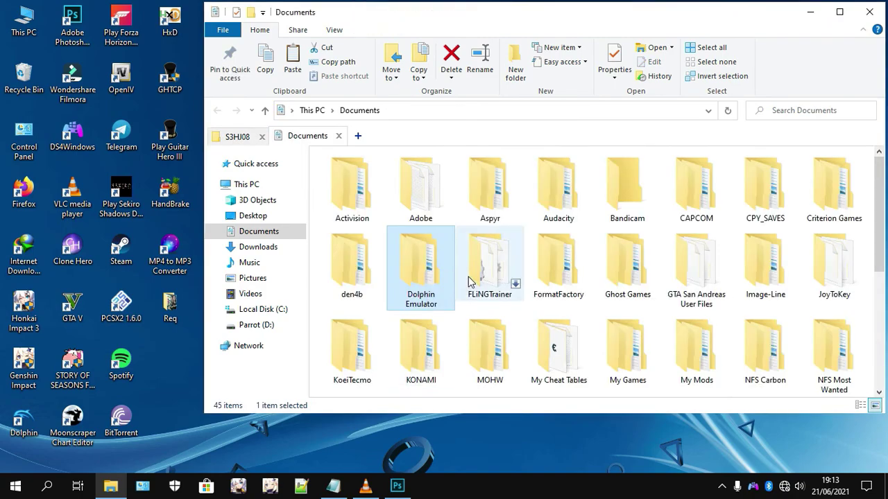
pyautogui.doubleClick(427, 271)
pyautogui.doubleClick(362, 256)
pyautogui.doubleClick(361, 173)
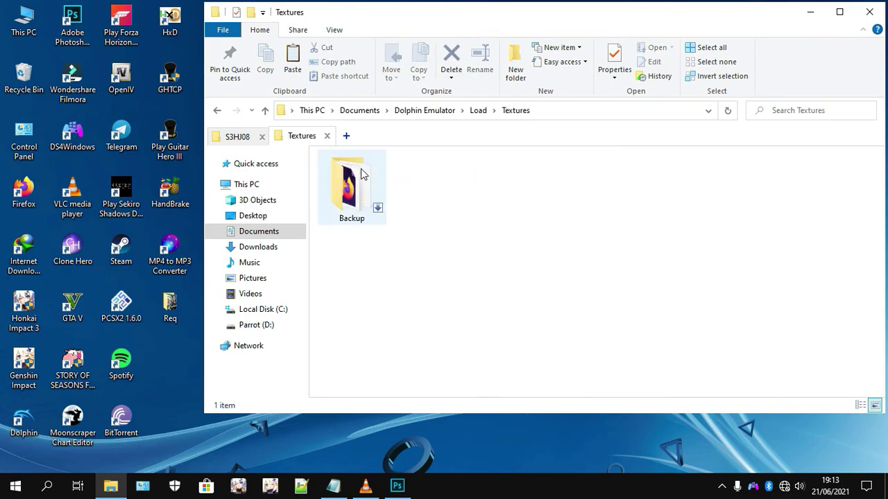
# Step: Create a folder named S3HJ08 in Load\Textures and paste the cut texture PNG into it
pyautogui.click(511, 63)
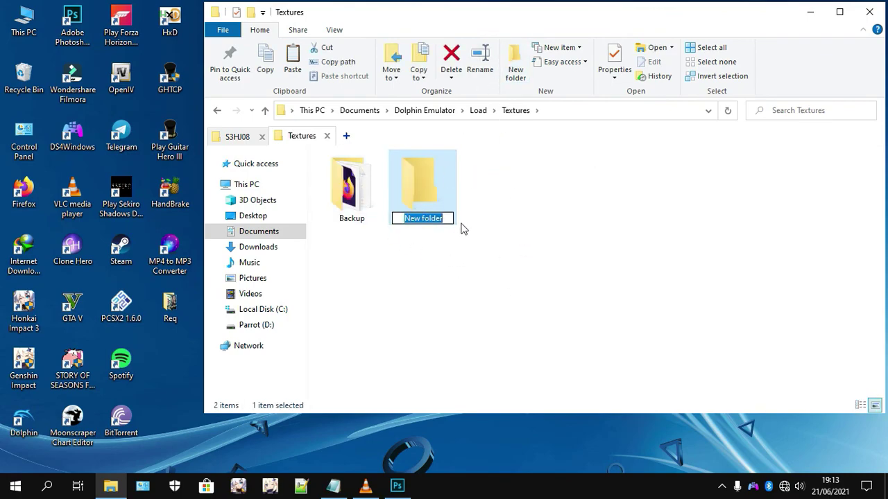
pyautogui.write('S3HJ08')
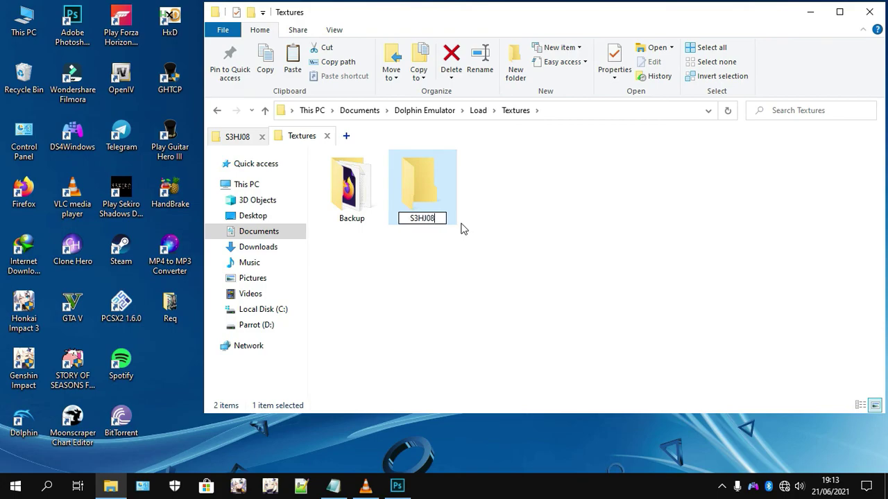
pyautogui.press('Return')
pyautogui.press('Return')
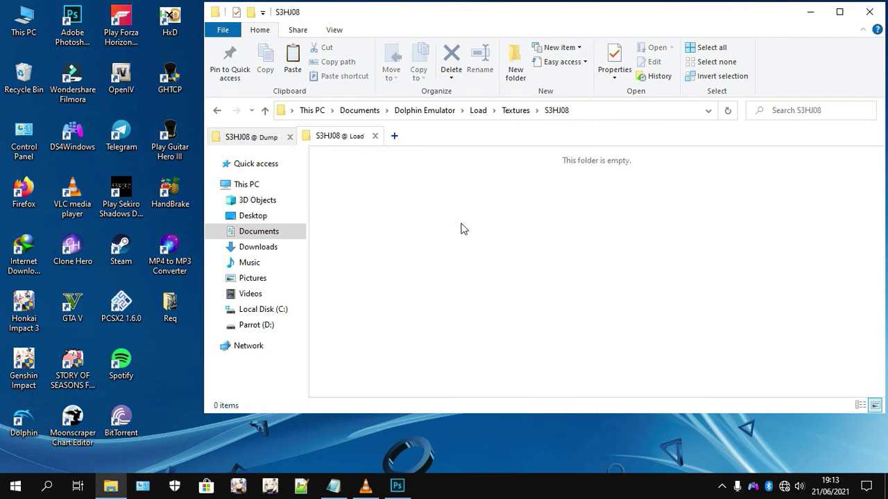
pyautogui.hotkey('ctrl', 'v')
pyautogui.click(398, 248)
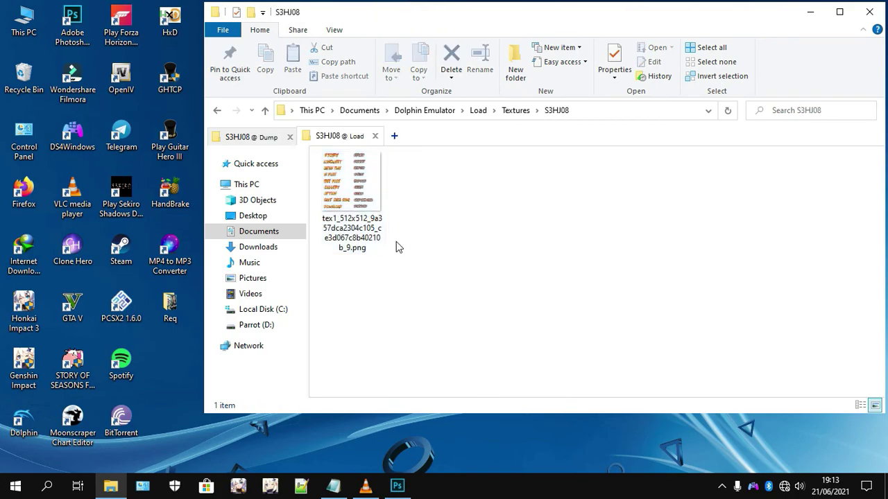
# Step: Minimize the S3HJ08 folder window, launch Dolphin from the desktop, and start the game 戦国BASARA3 宴
pyautogui.click(810, 11)
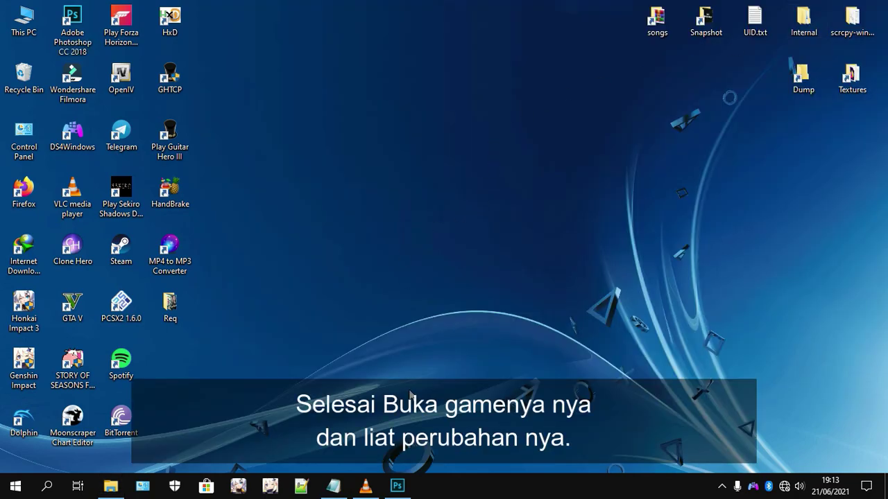
pyautogui.click(21, 420)
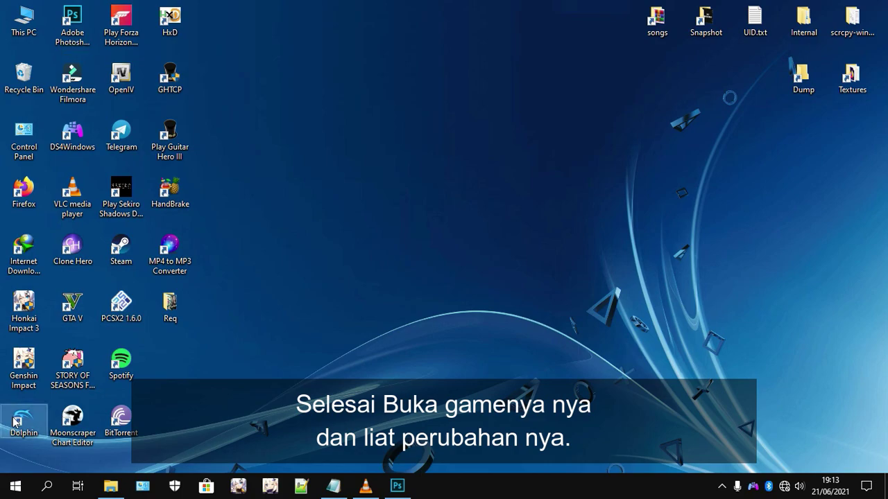
pyautogui.press('Return')
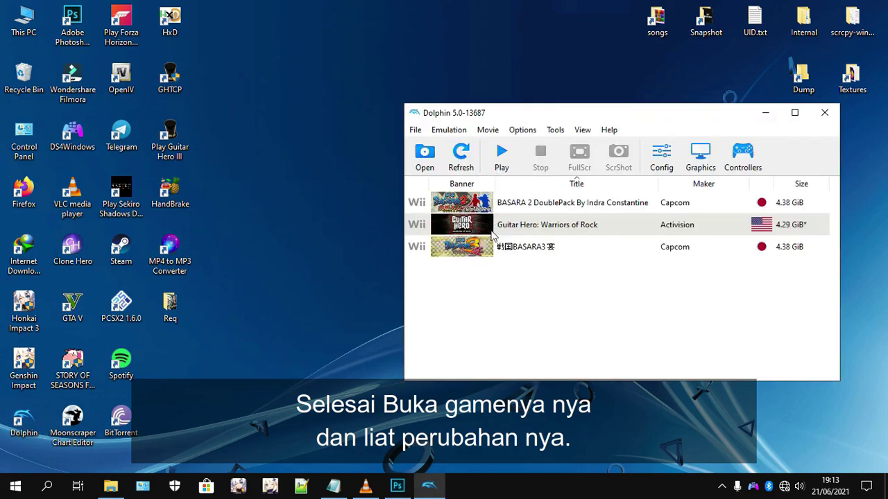
pyautogui.click(540, 251)
pyautogui.click(501, 153)
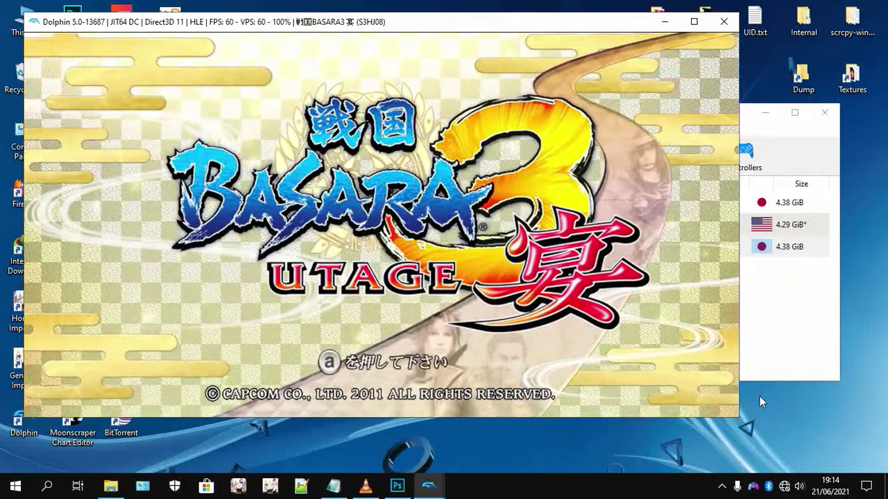
# Step: Continue past the game's title screen and cycle through the main menu entries from Story to Option to check the translated texture
pyautogui.press('x')
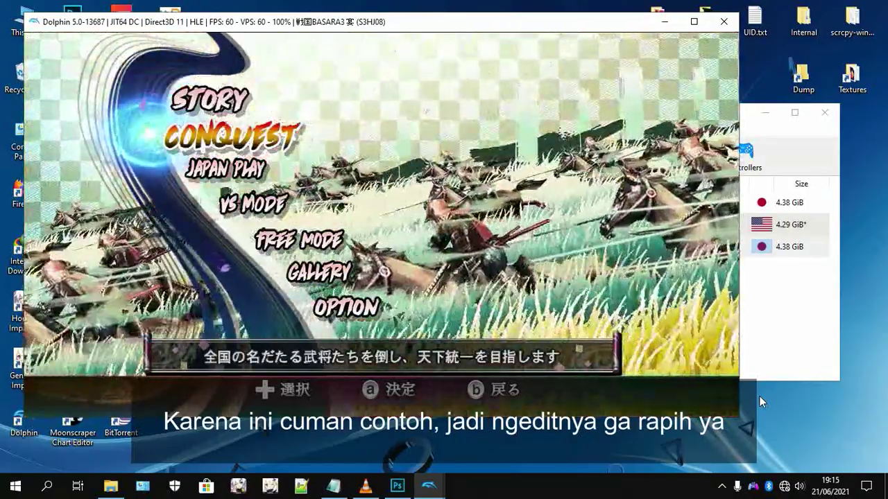
pyautogui.press('Down')
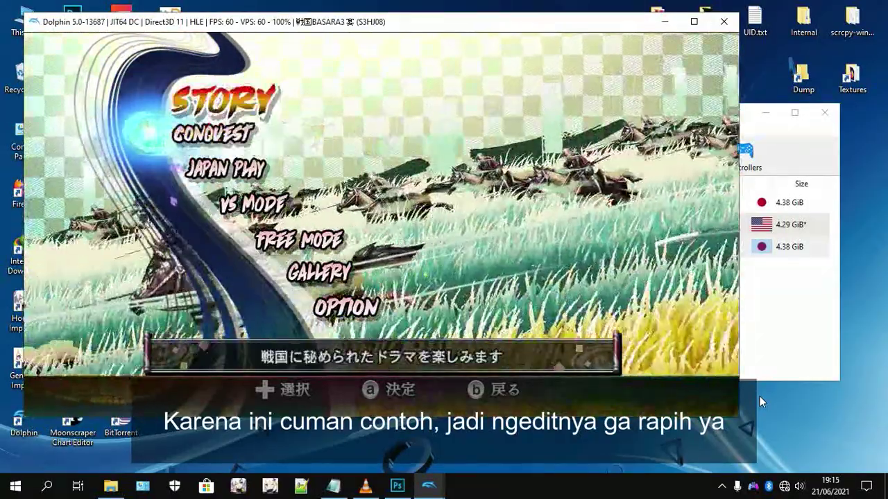
pyautogui.press('Up')
pyautogui.press('Down')
pyautogui.press('Down')
pyautogui.press('Down')
pyautogui.press('Down')
pyautogui.press('Down')
pyautogui.press('Down')
pyautogui.press('Down')
pyautogui.press('Down')
pyautogui.press('Down')
pyautogui.press('Down')
pyautogui.press('Down')
pyautogui.press('Down')
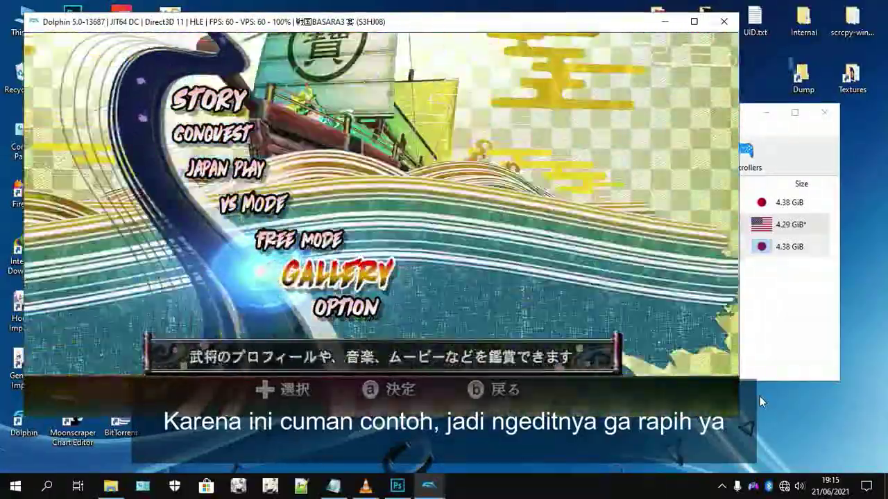
pyautogui.press('Down')
pyautogui.press('Down')
pyautogui.press('Up')
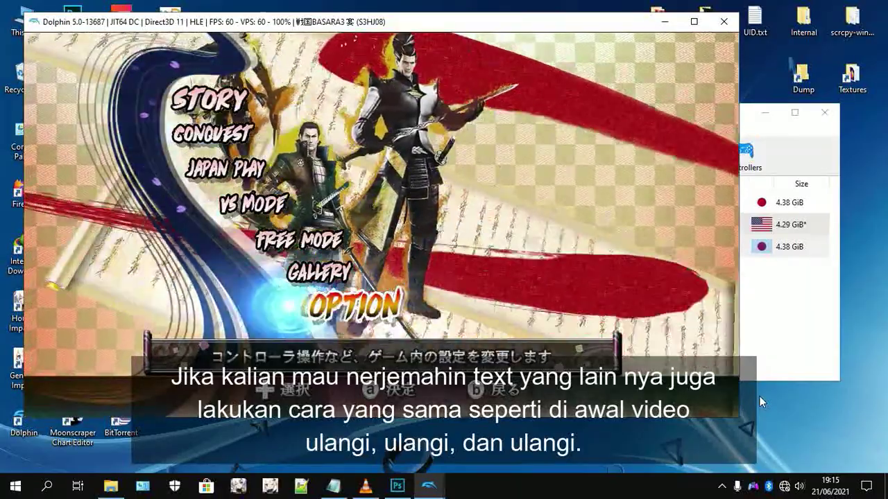